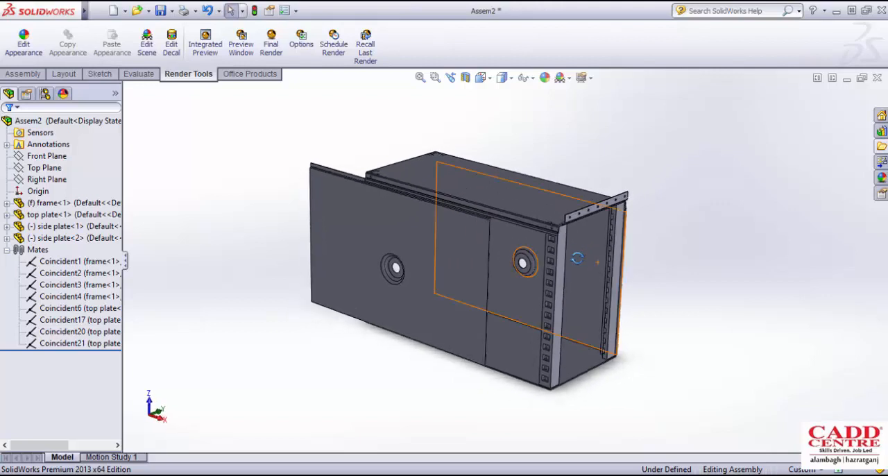
- Examine the enclosure assembly's frame, top plate and two side plates from the open front end
scroll(581, 264, "down", 1)
scroll(581, 263, "up", 1)
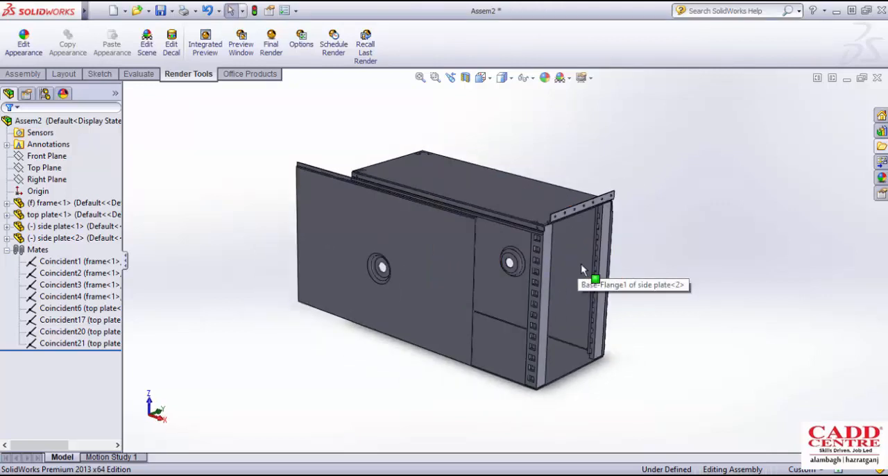
middle_click_drag(580, 263, 577, 271)
scroll(569, 279, "down", 1)
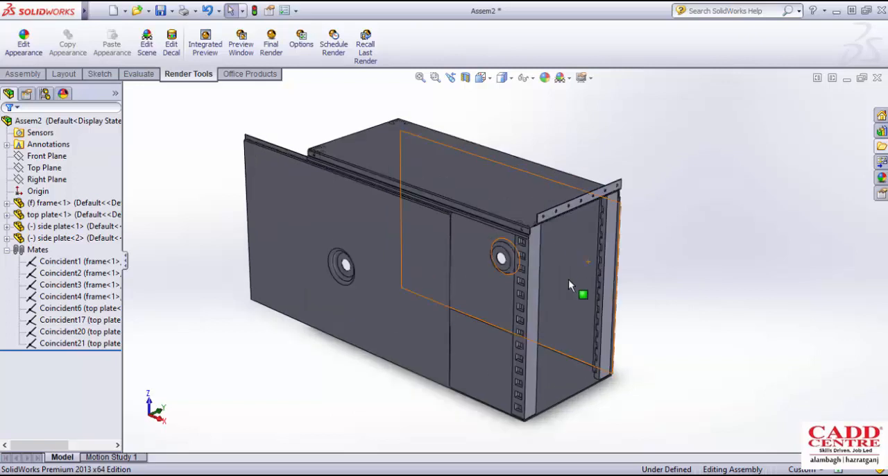
scroll(559, 281, "up", 1)
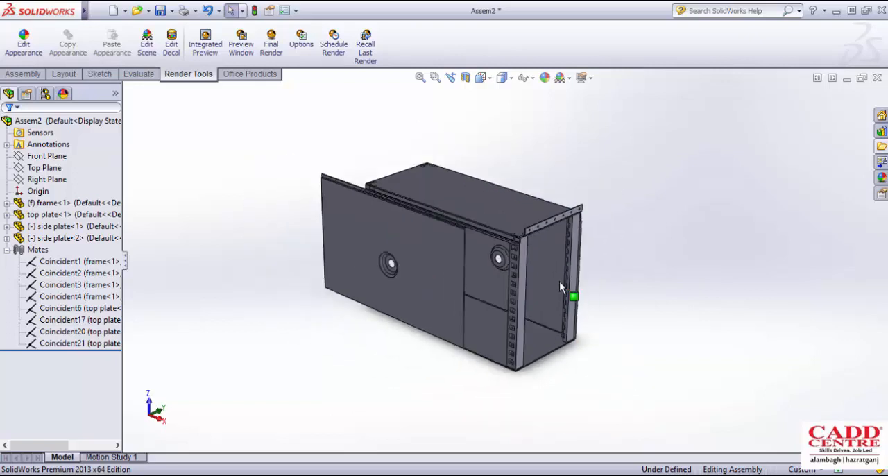
scroll(482, 236, "down", 1)
scroll(483, 242, "down", 1)
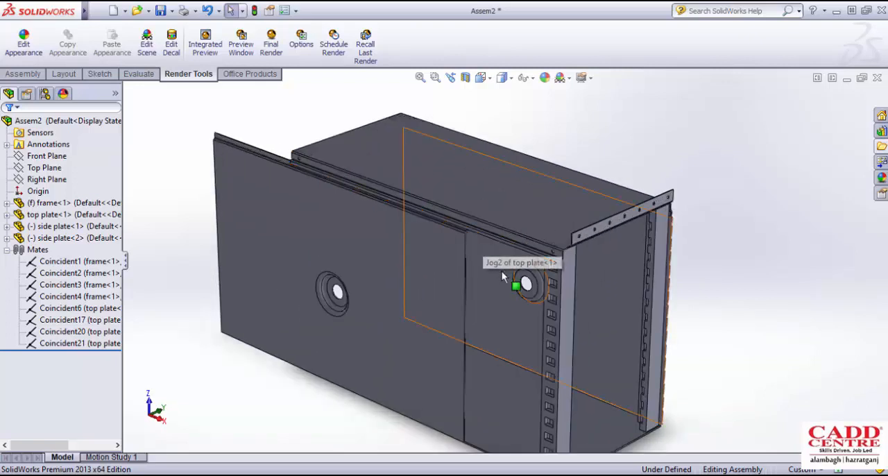
middle_click_drag(502, 271, 532, 269)
scroll(505, 264, "up", 2)
scroll(508, 256, "down", 1)
scroll(509, 260, "up", 1)
scroll(531, 266, "down", 2)
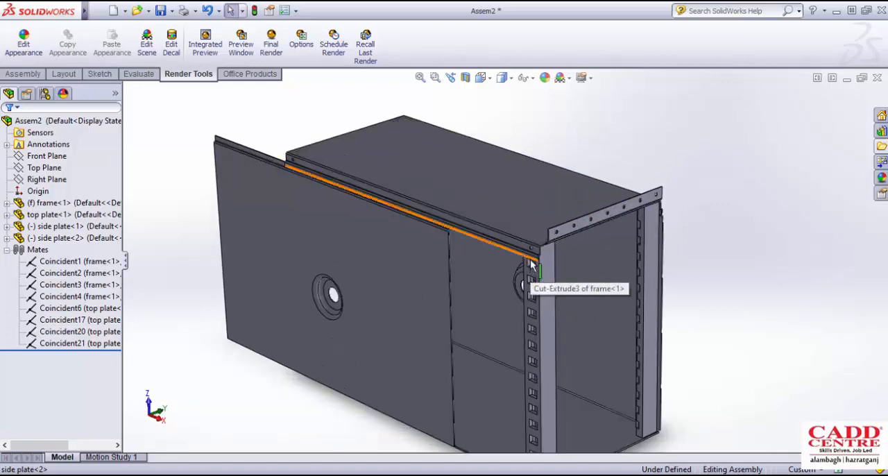
scroll(527, 270, "up", 2)
scroll(521, 273, "down", 2)
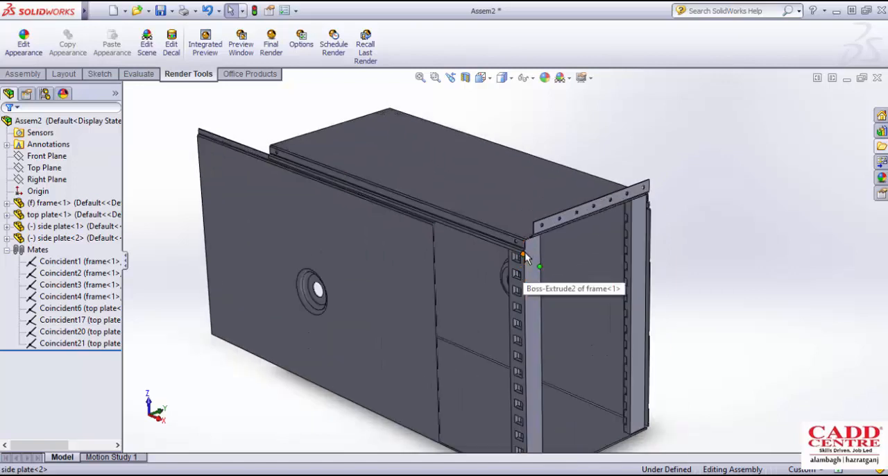
middle_click_drag(522, 273, 529, 257)
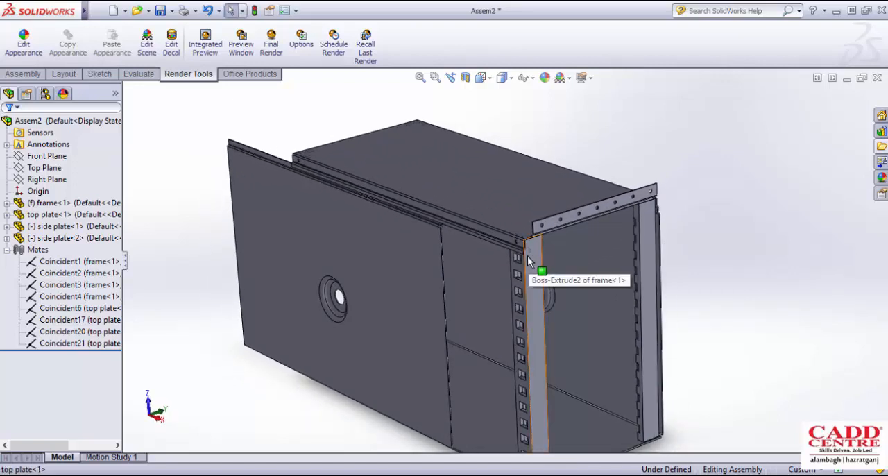
- Inspect the front corner where the top plate's drilled edge flange meets the frame's upright post
scroll(527, 256, "down", 4)
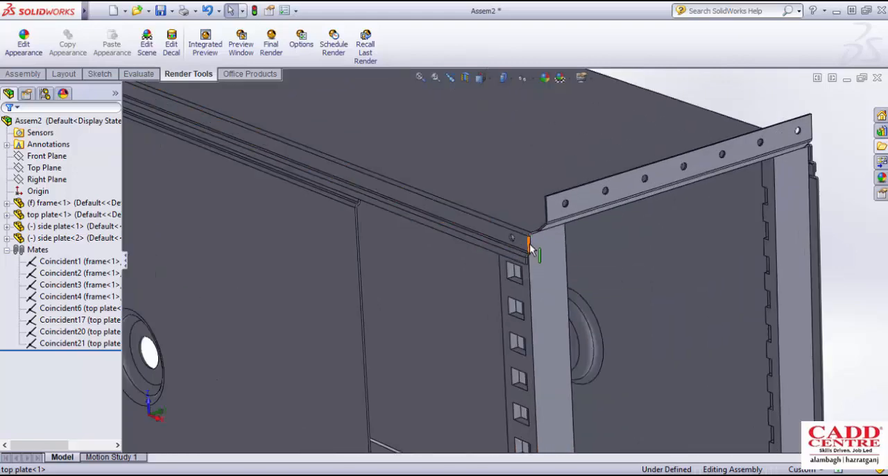
scroll(528, 253, "up", 2)
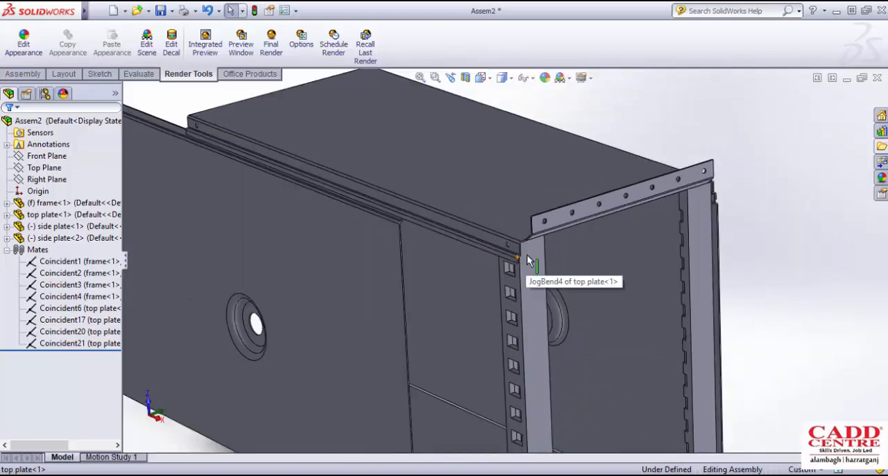
middle_click_drag(527, 254, 535, 247)
scroll(536, 248, "down", 3)
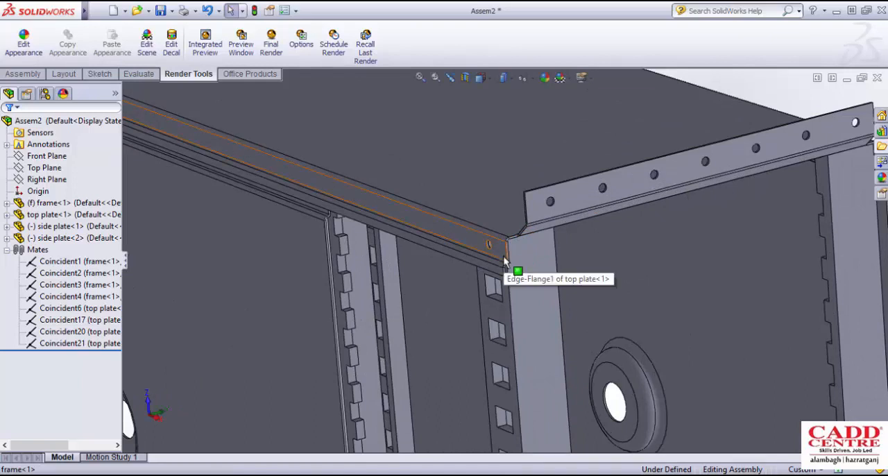
scroll(504, 262, "down", 2)
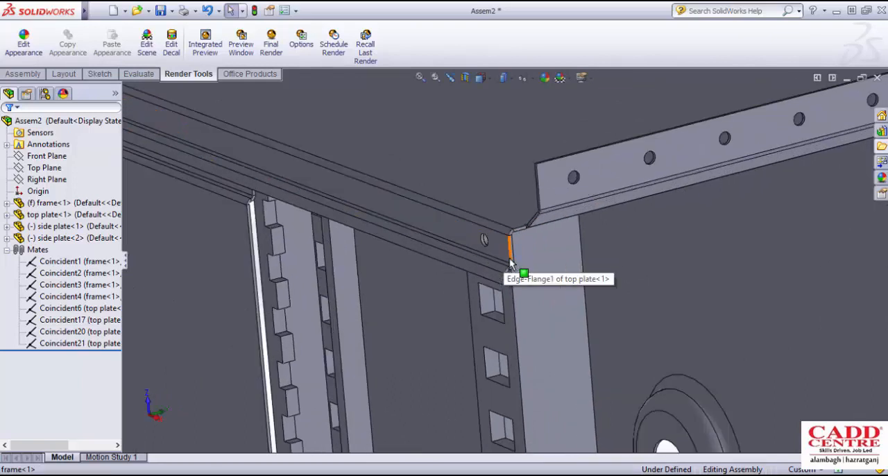
scroll(511, 267, "down", 2)
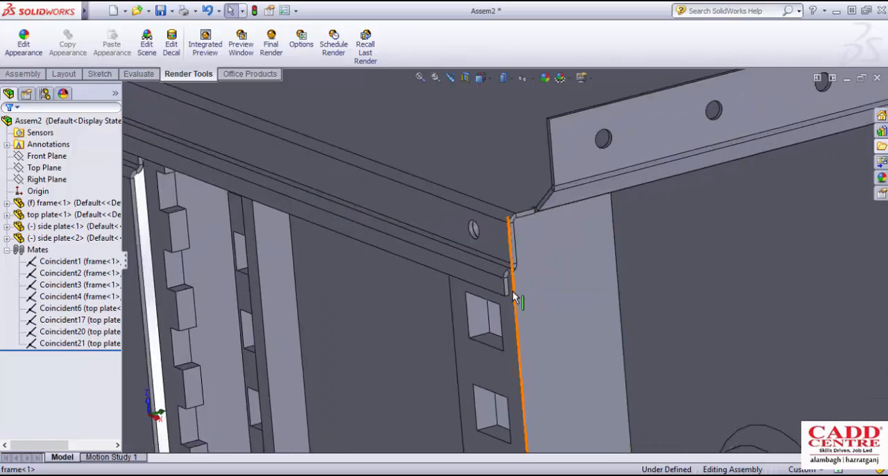
scroll(509, 250, "up", 3)
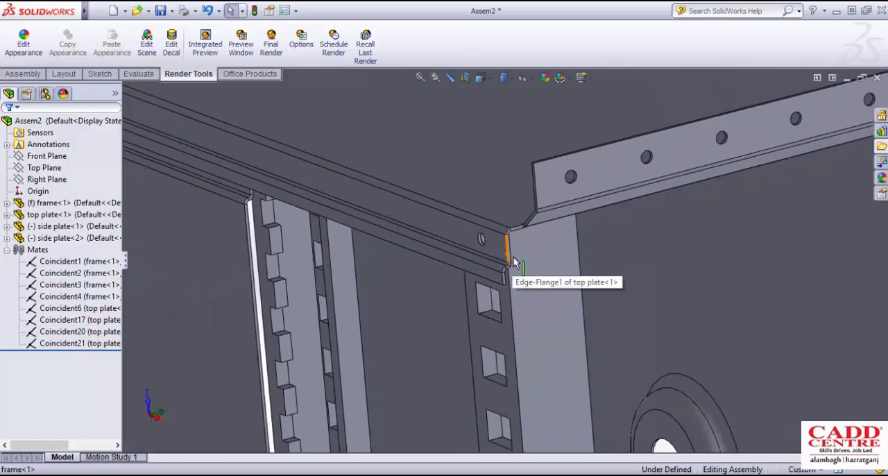
mouse_move(506, 248)
middle_mouse_down()
mouse_move(493, 248)
mouse_move(506, 244)
mouse_move(514, 254)
middle_mouse_up()
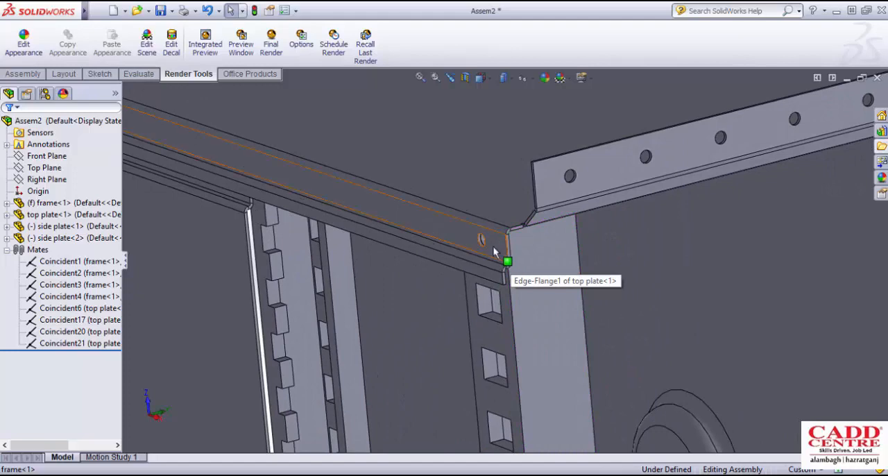
scroll(493, 247, "up", 2)
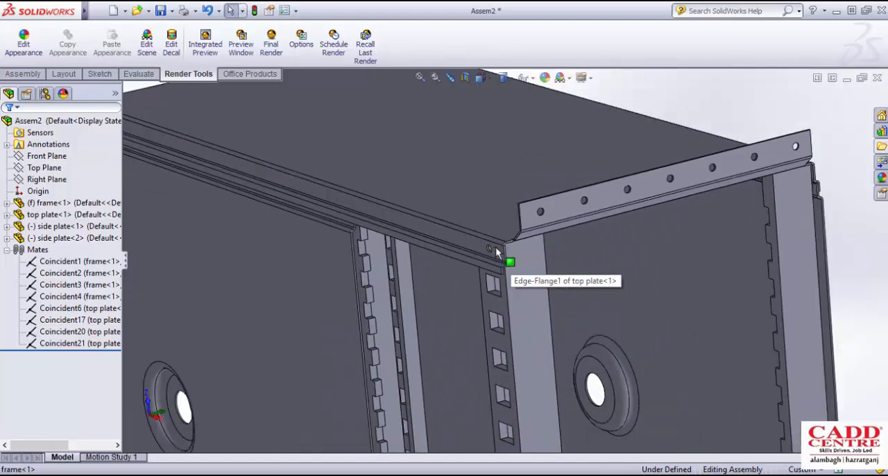
scroll(503, 255, "down", 3)
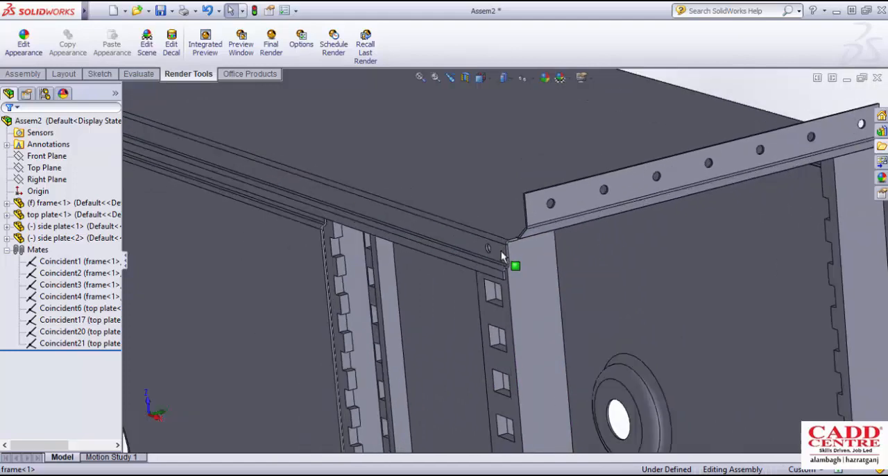
scroll(513, 258, "up", 3)
middle_click(534, 269)
middle_click_drag(534, 268, 560, 304)
scroll(528, 271, "up", 3)
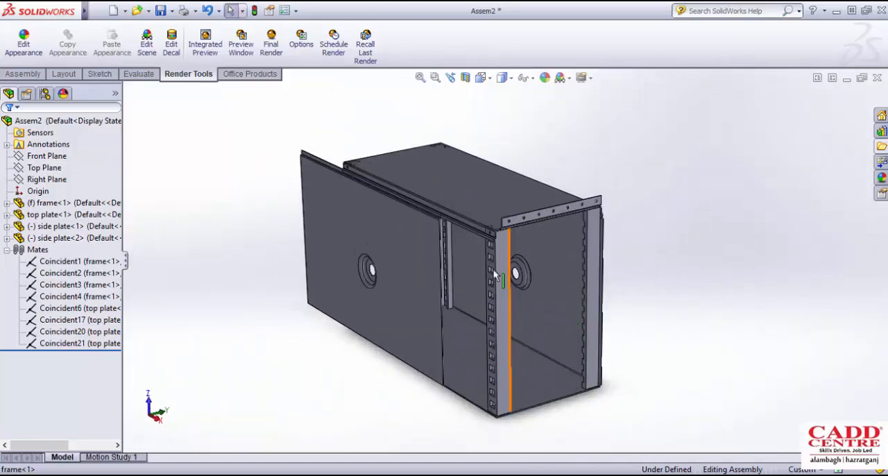
- Inspect how the upper edge of the near side plate sits along the jogged edge of the top plate
scroll(493, 240, "down", 4)
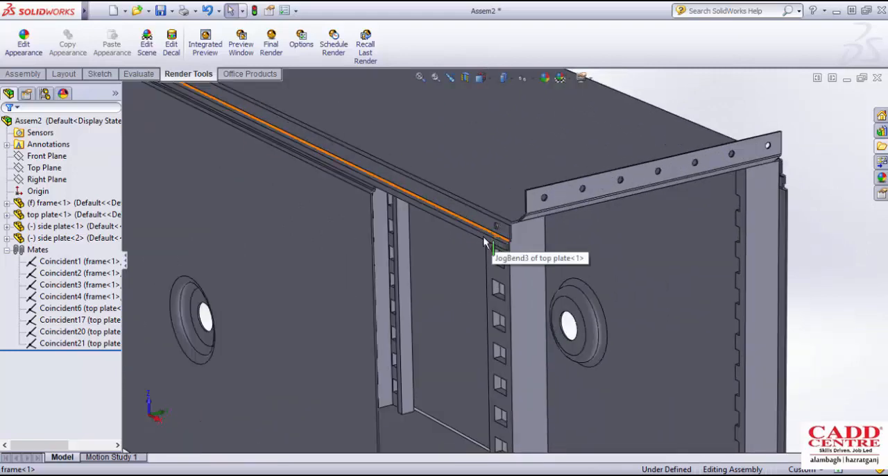
scroll(491, 240, "up", 4)
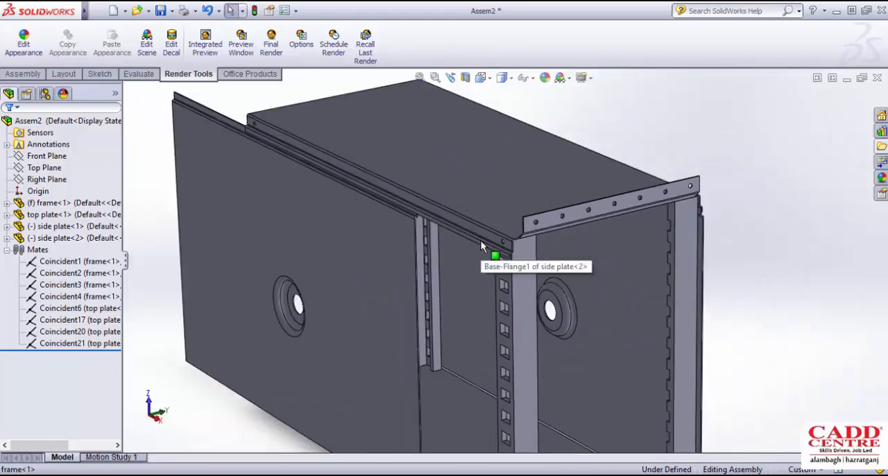
middle_click_drag(481, 241, 403, 224)
scroll(431, 213, "down", 3)
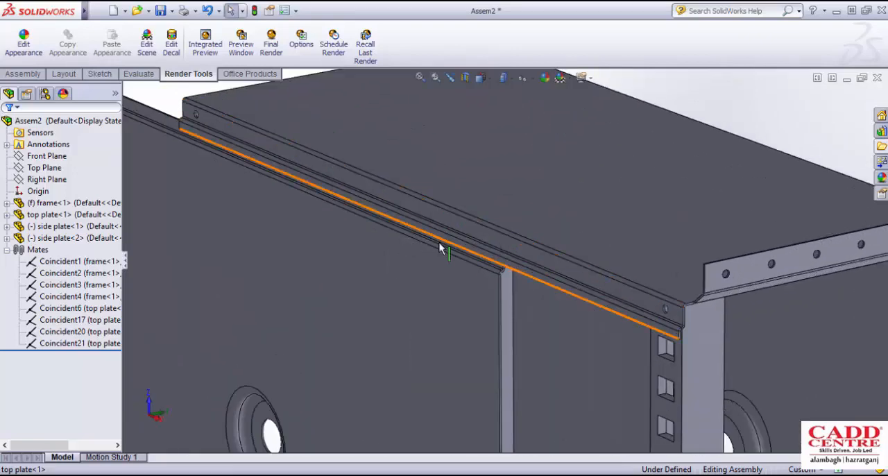
scroll(551, 228, "up", 3)
scroll(442, 244, "down", 2)
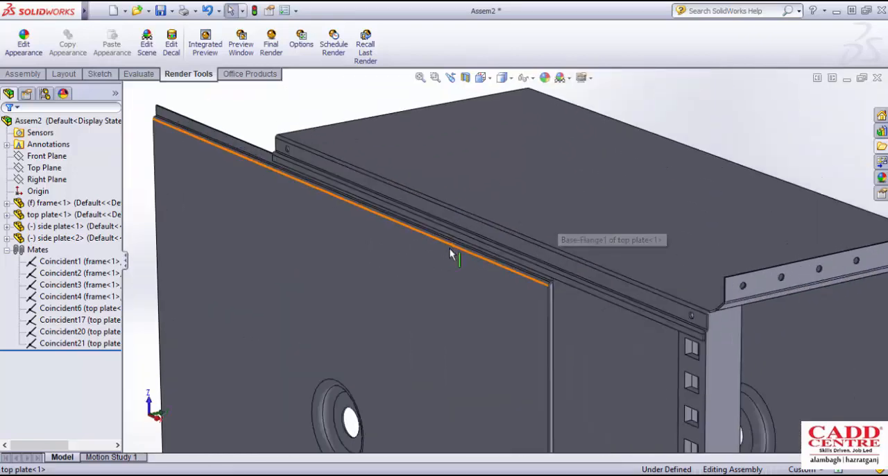
middle_click_drag(475, 245, 523, 259)
scroll(526, 268, "down", 4)
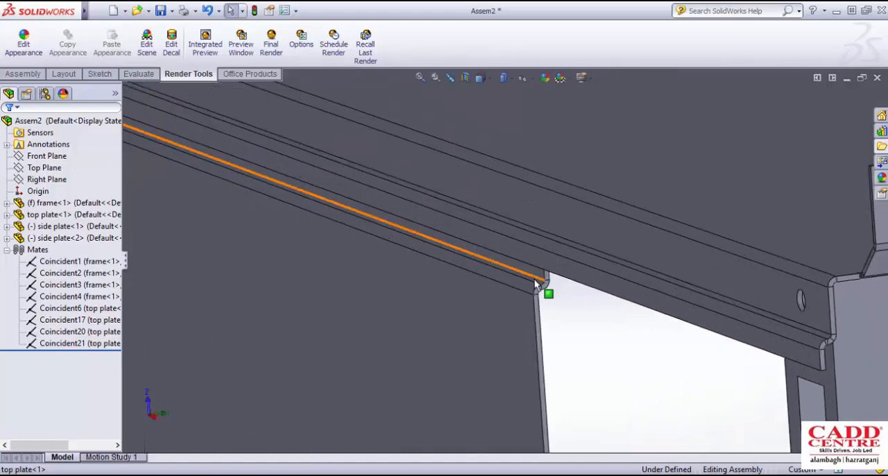
scroll(522, 265, "up", 4)
scroll(522, 268, "up", 4)
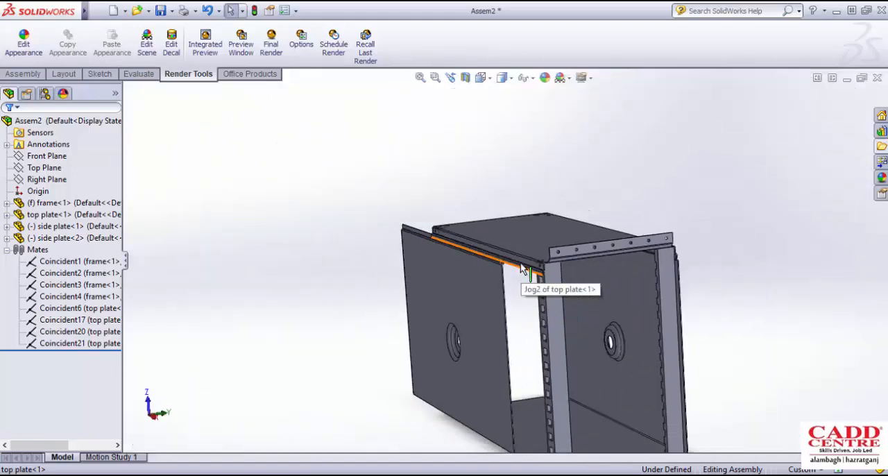
middle_click_drag(522, 268, 547, 290)
scroll(571, 317, "up", 3)
scroll(566, 317, "down", 3)
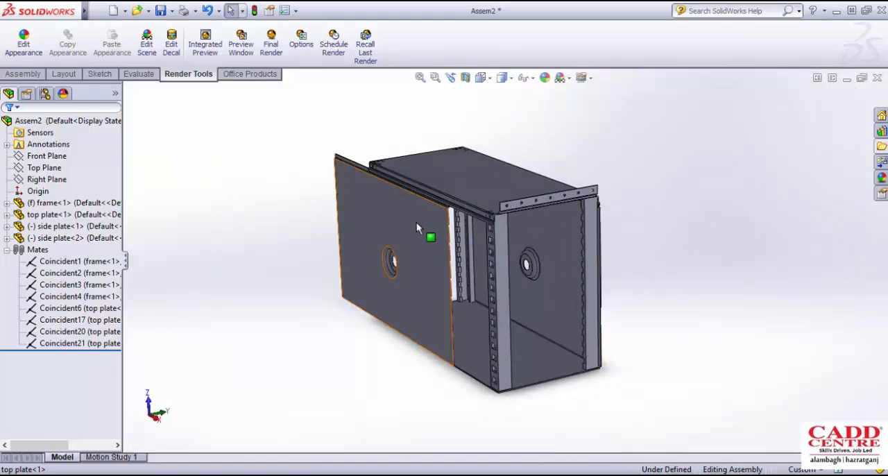
- Slide the near side plate along the top plate's jogged edge and back to a partly open position
left_click_drag(416, 222, 569, 306)
middle_click_drag(569, 311, 452, 212)
scroll(469, 222, "down", 3)
scroll(469, 221, "down", 2)
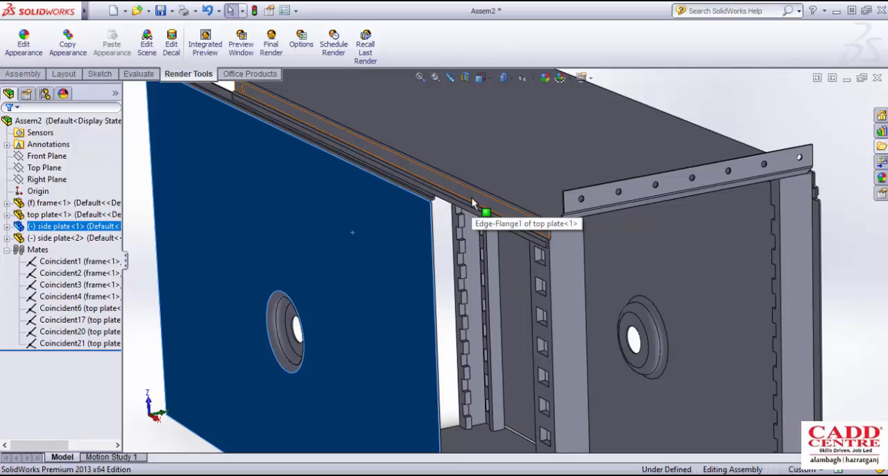
- Examine the end profile of the top plate's jog at the front corner of the frame
scroll(467, 201, "up", 2)
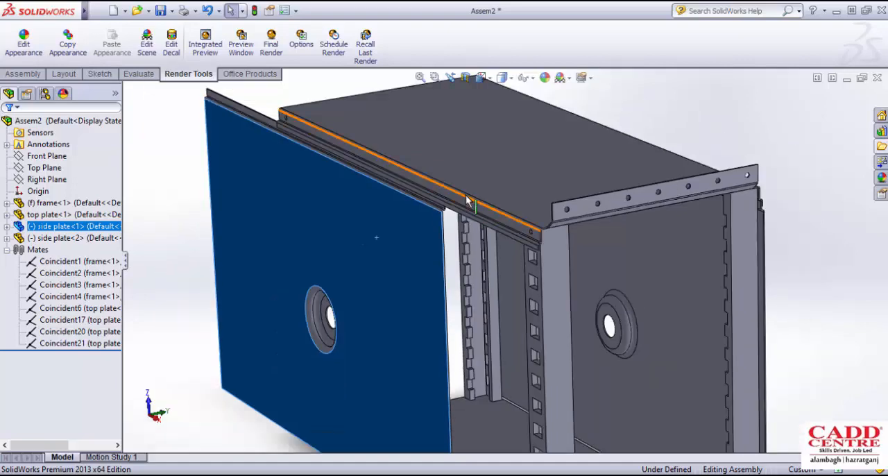
scroll(479, 215, "down", 4)
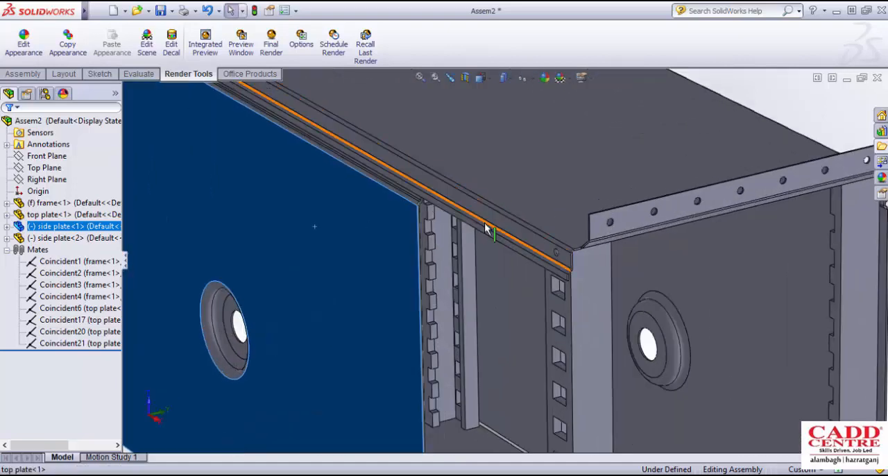
scroll(562, 267, "down", 6)
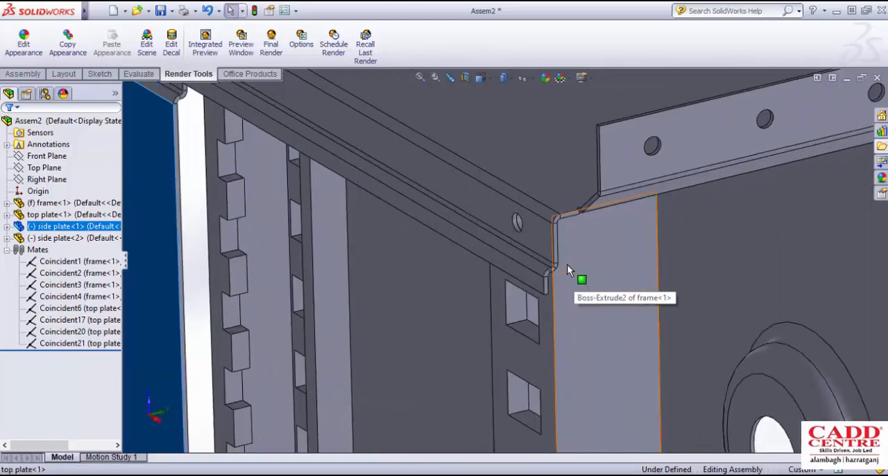
middle_click_drag(555, 261, 540, 243)
scroll(519, 275, "up", 5)
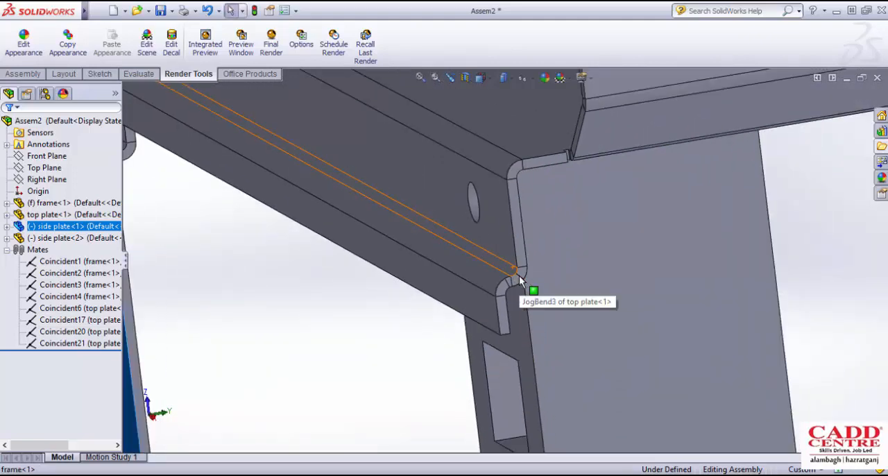
scroll(545, 274, "down", 3)
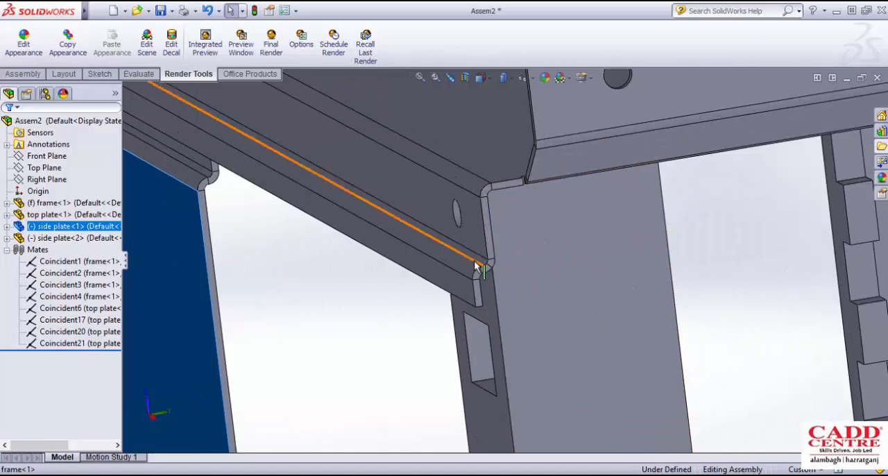
scroll(472, 281, "down", 3)
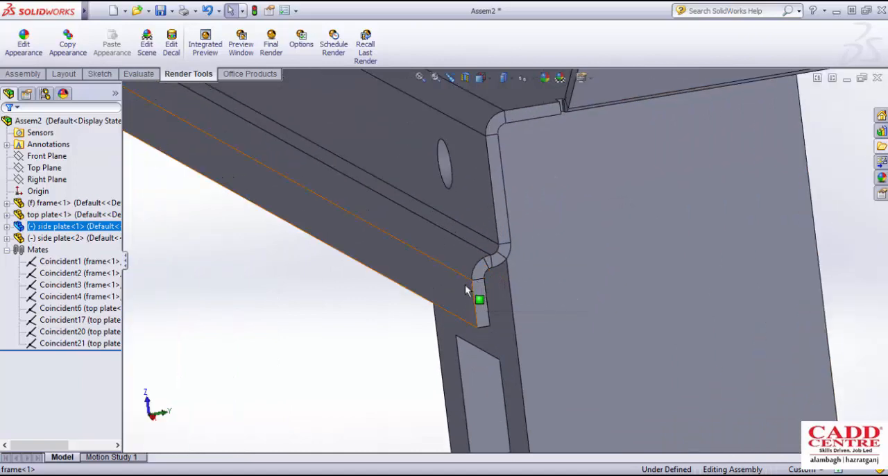
- Select the top plate's lower jog face, then its drilled edge-flange face, and inspect the jog bends between them
left_click(426, 277)
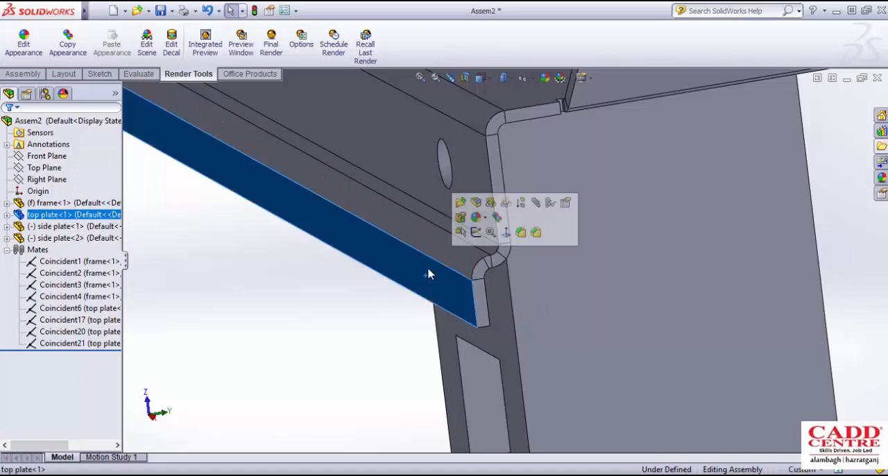
left_click(423, 178)
scroll(493, 246, "down", 3)
mouse_move(491, 261)
middle_mouse_down()
mouse_move(478, 248)
mouse_move(484, 258)
middle_mouse_up()
scroll(492, 281, "down", 2)
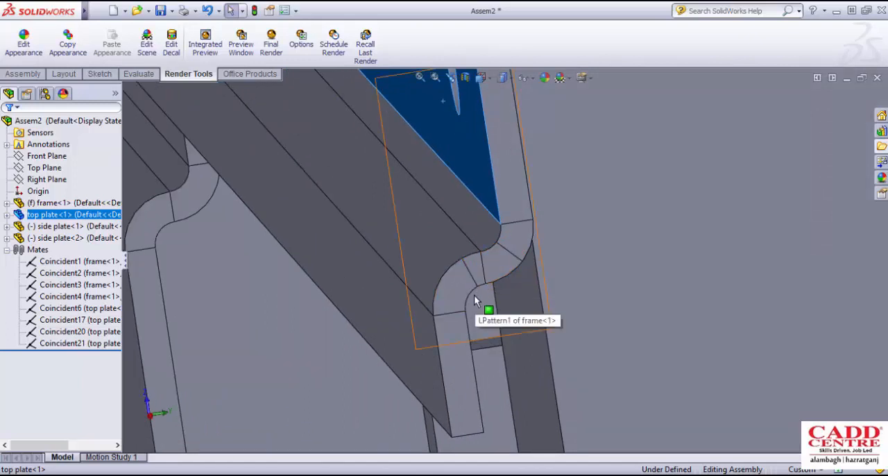
middle_click_drag(476, 300, 489, 281)
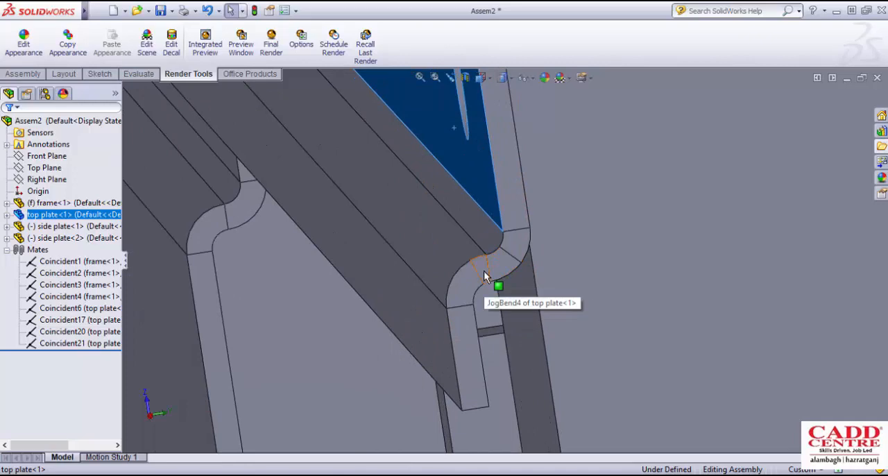
scroll(484, 270, "up", 5)
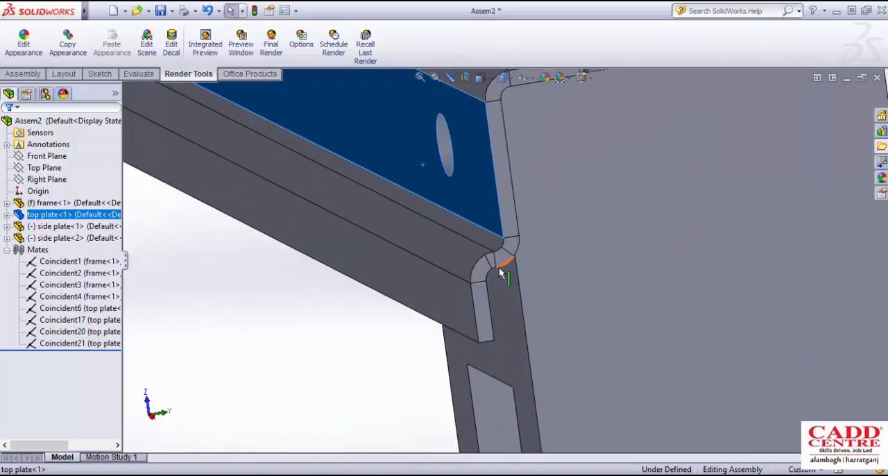
scroll(493, 271, "up", 8)
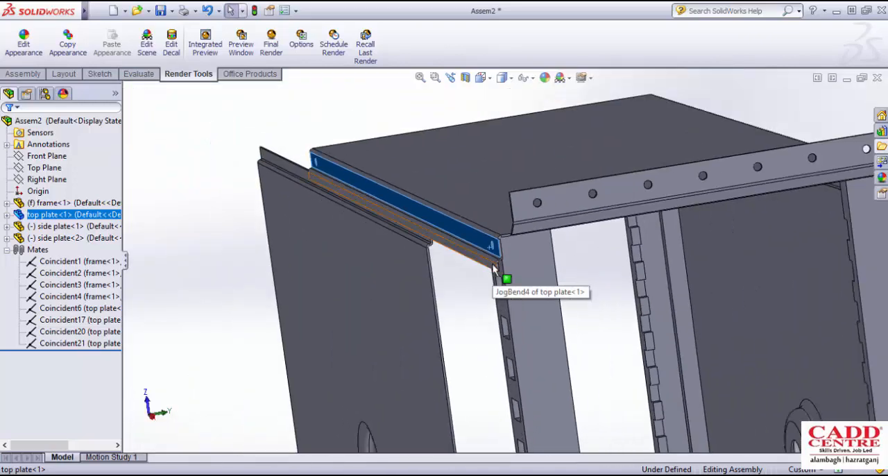
- Examine the top plate's drilled edge flange and jog against the side plate and the frame's front corner post
middle_click_drag(494, 271, 503, 284)
scroll(503, 283, "up", 6)
scroll(513, 277, "down", 3)
scroll(501, 291, "up", 3)
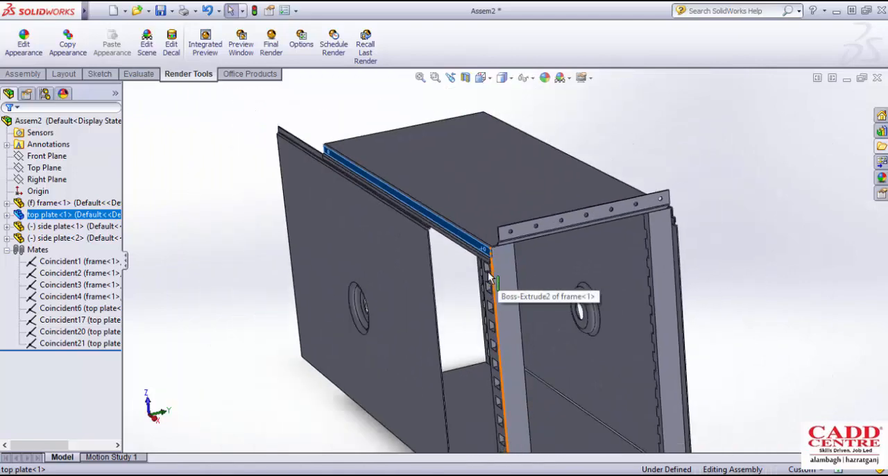
scroll(509, 267, "down", 2)
scroll(517, 278, "up", 3)
scroll(523, 281, "down", 4)
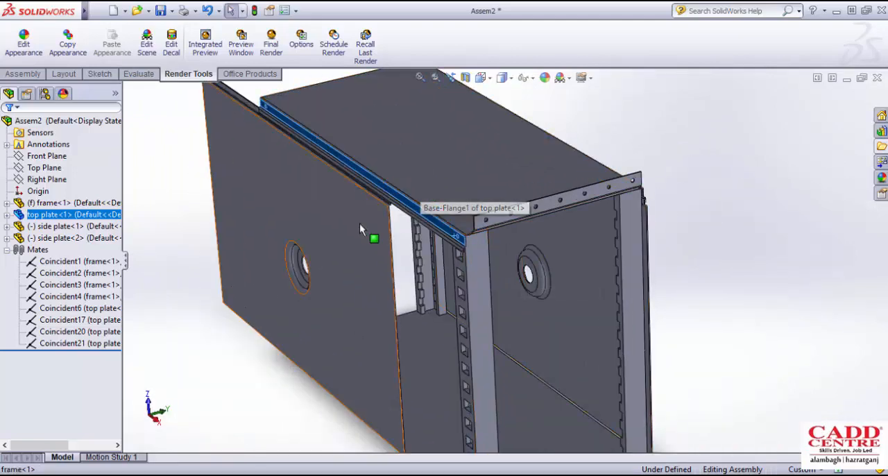
scroll(428, 206, "up", 3)
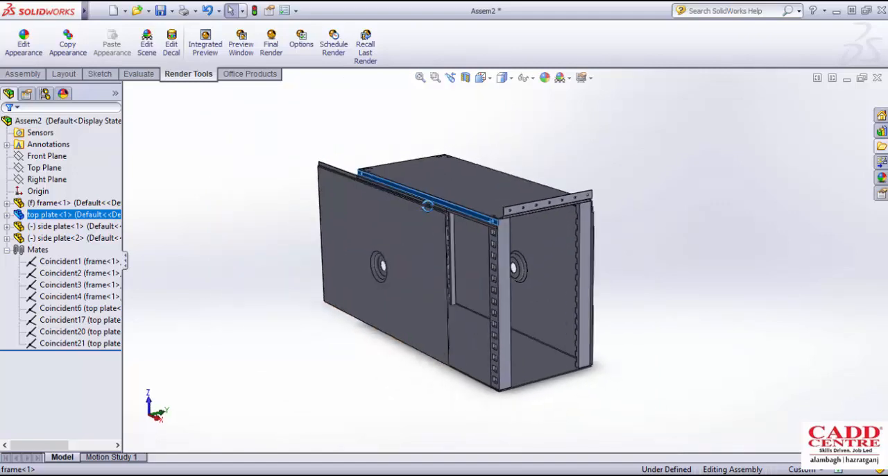
scroll(494, 221, "down", 6)
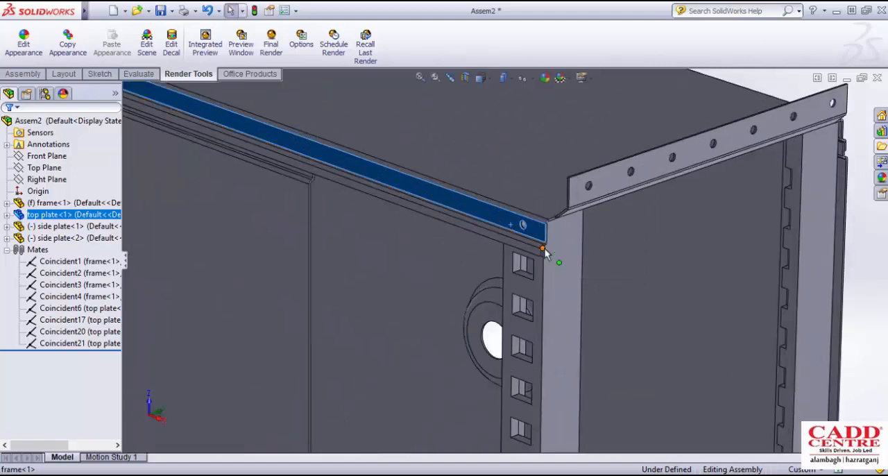
scroll(544, 248, "up", 6)
middle_click_drag(525, 247, 598, 258)
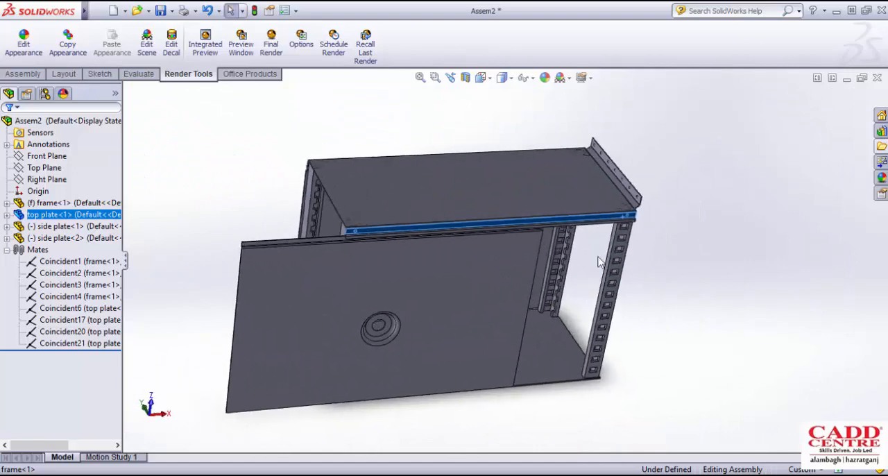
- Examine the top plate's drilled miter flange where it meets the edge flange at the front corner
scroll(634, 207, "down", 8)
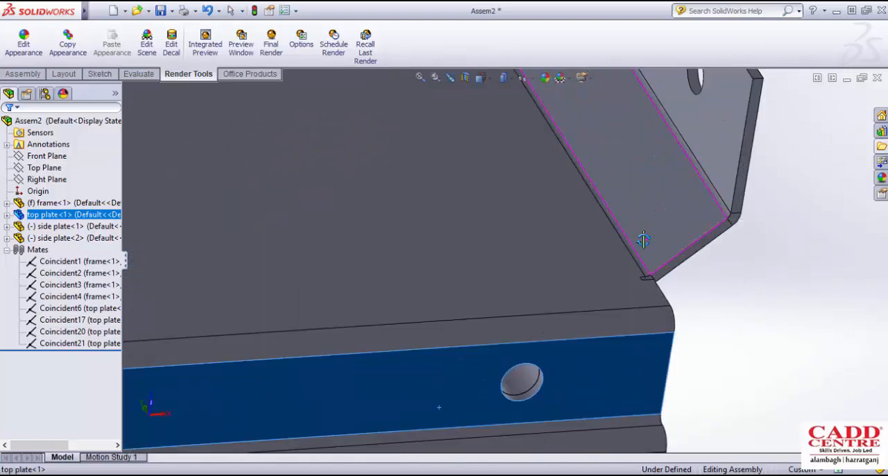
middle_click_drag(644, 240, 542, 256)
scroll(615, 234, "up", 5)
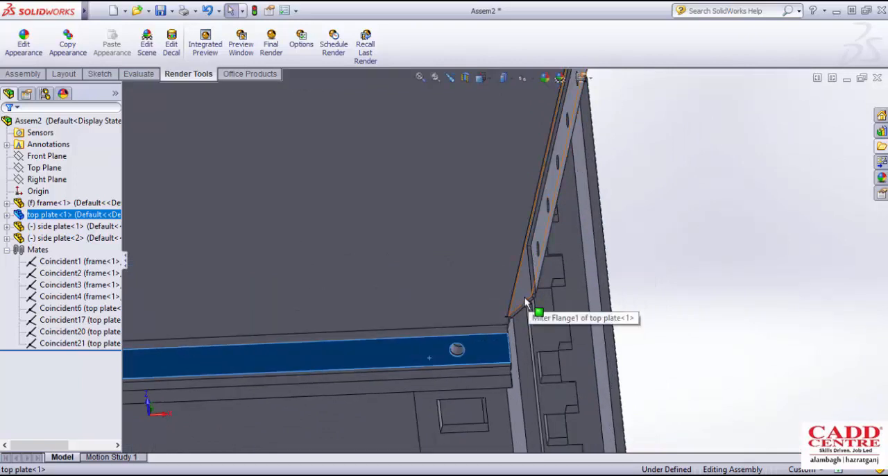
middle_click_drag(529, 292, 497, 260)
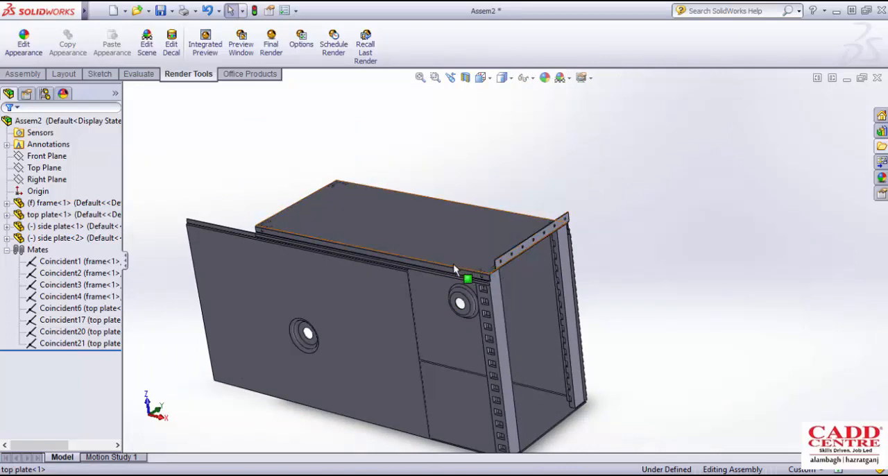
scroll(453, 263, "down", 2)
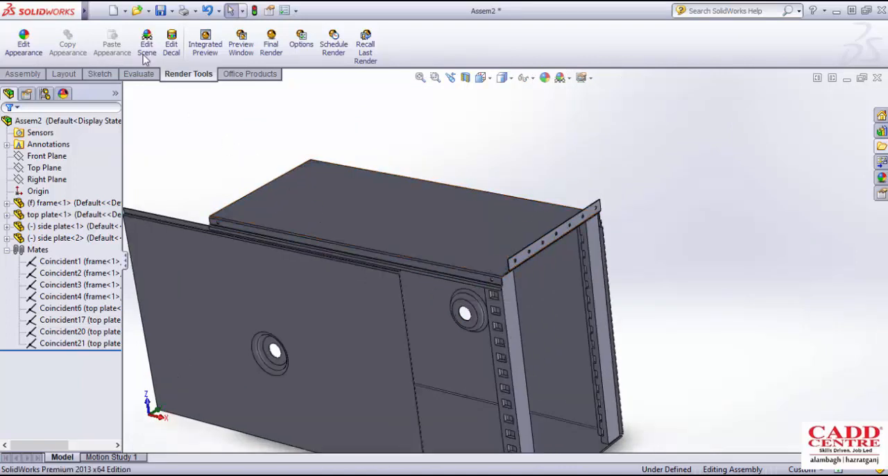
- Create a new part document
left_click(92, 10)
left_click(123, 21)
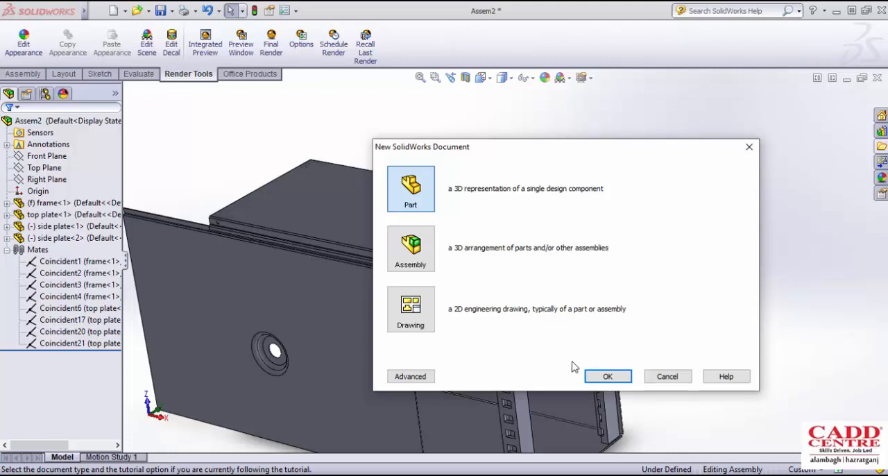
left_click(605, 376)
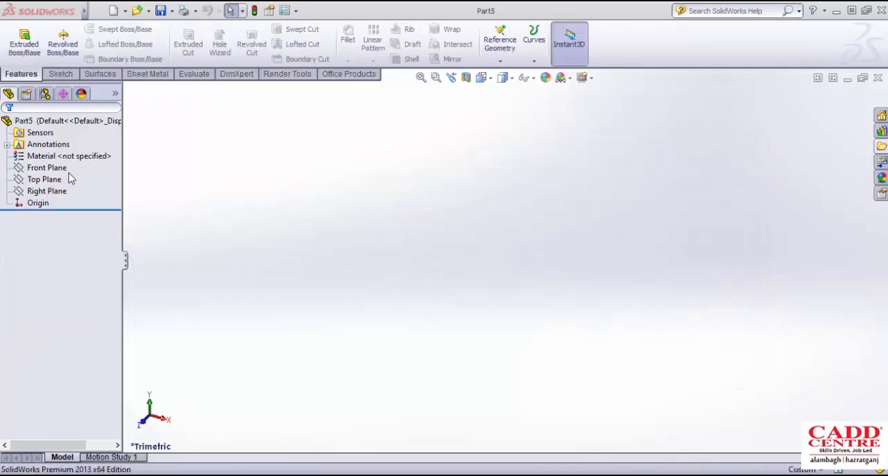
- Sketch a center rectangle about 201 mm wide and 129 mm high on the Front Plane, centred on the origin
left_click(56, 168)
left_click(61, 73)
left_click(19, 38)
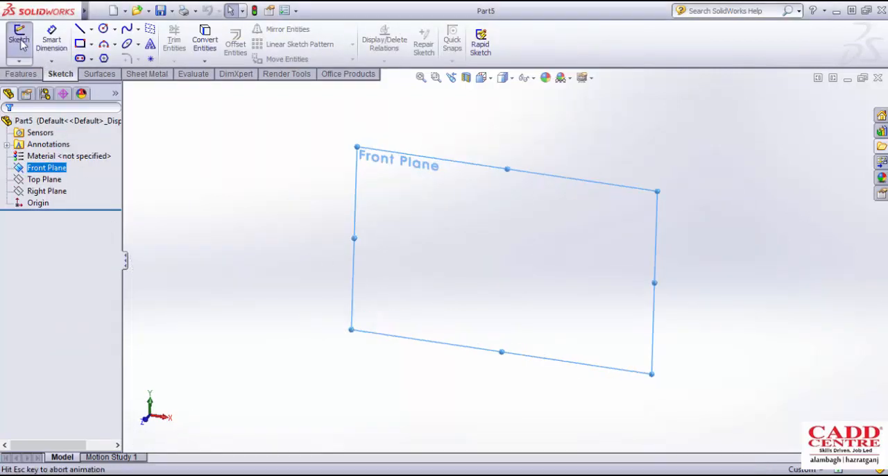
left_click(91, 44)
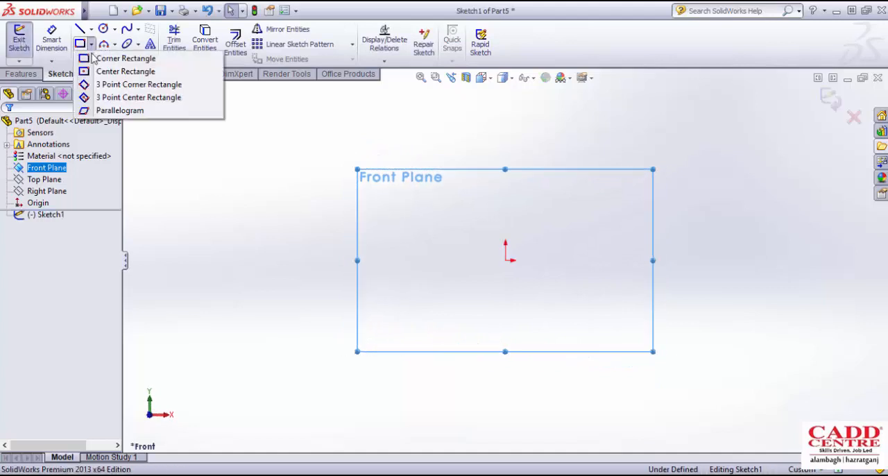
left_click(125, 72)
left_click(505, 261)
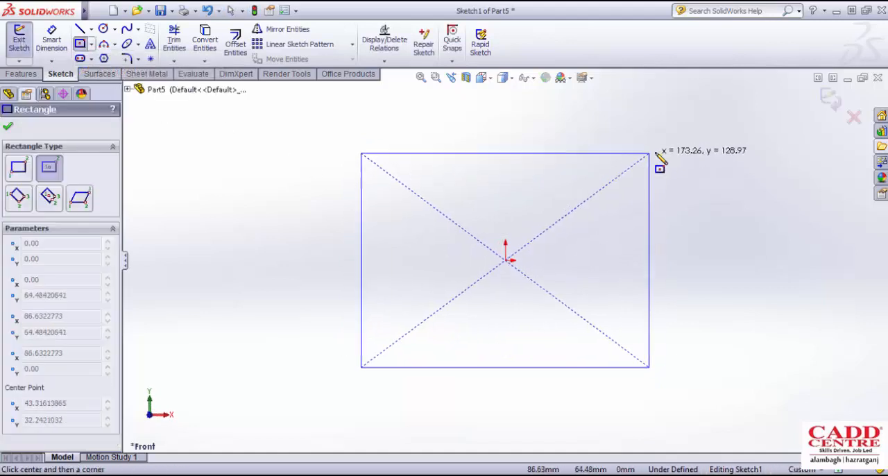
left_click(671, 152)
- Dimension the rectangle to 200 mm wide and 120 mm high
left_click(51, 38)
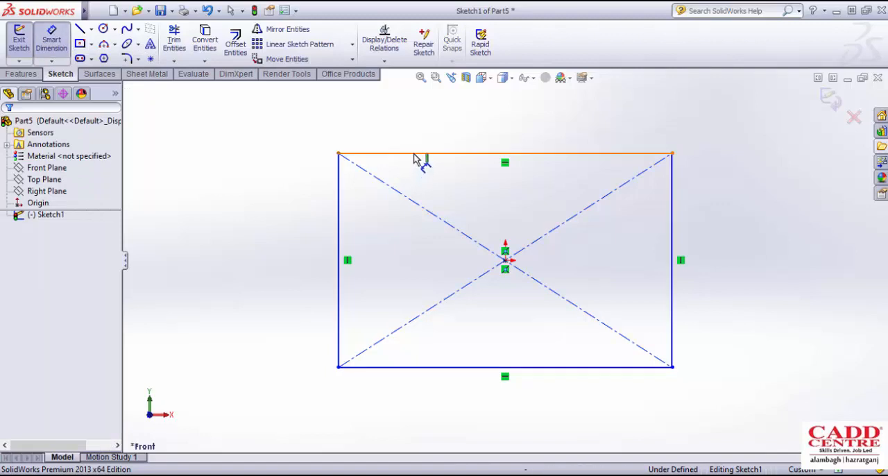
left_click(417, 154)
left_click(444, 125)
type("200")
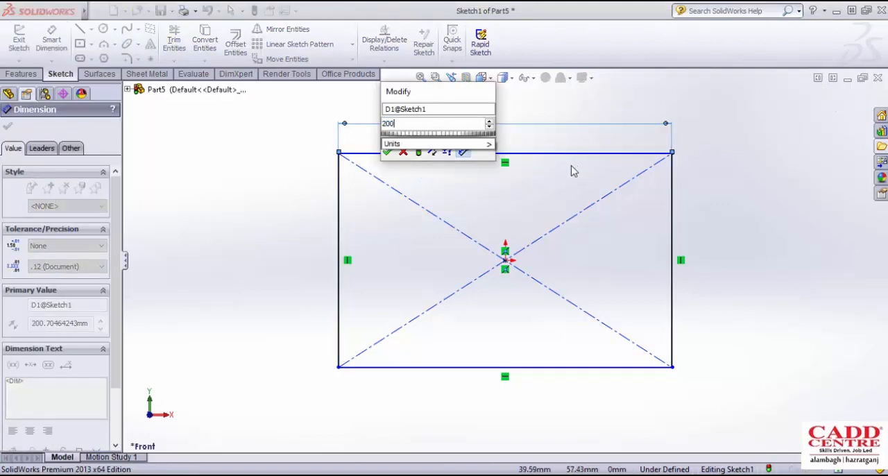
key("Return")
left_click(301, 216)
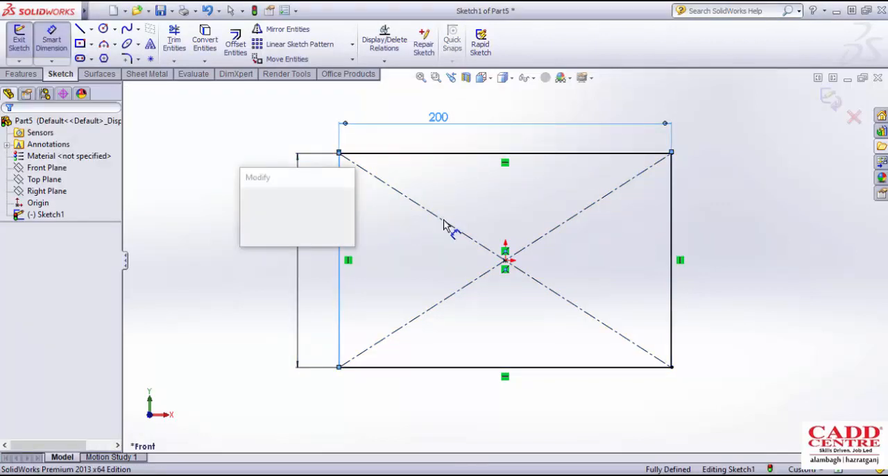
key("Escape")
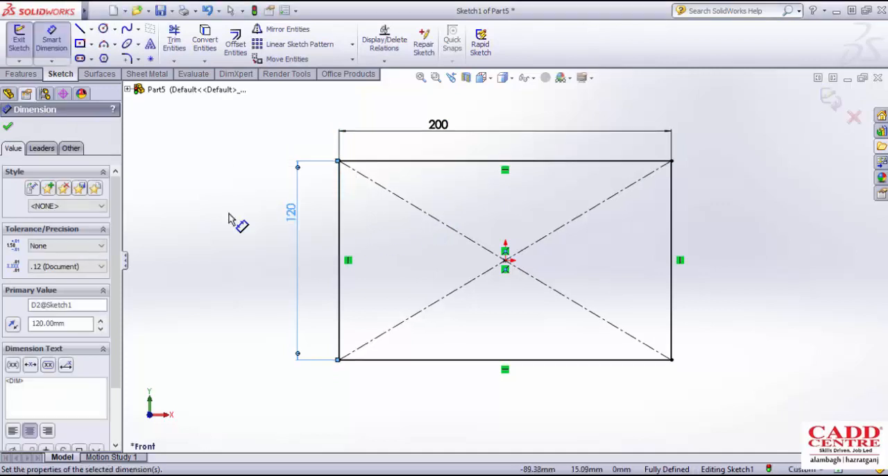
- Create a 1 mm thick base flange from the rectangle with a K-factor of 0.5 and rectangular auto relief at ratio 0.5
left_click(148, 74)
left_click(35, 55)
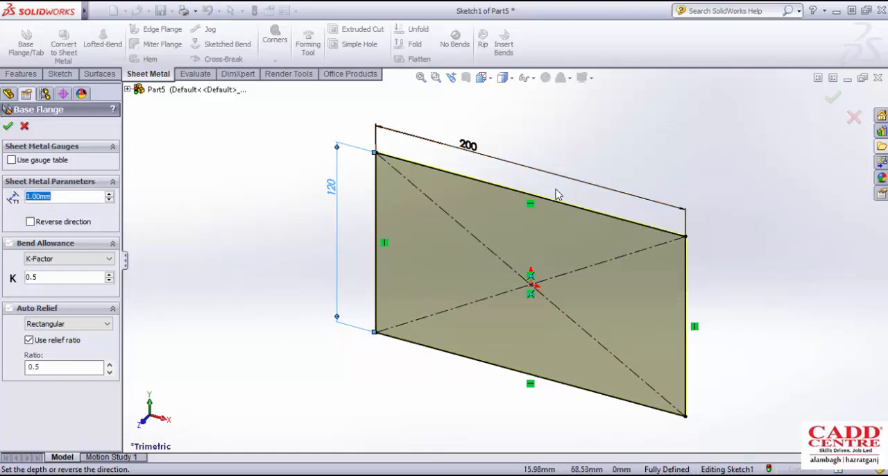
middle_click_drag(555, 198, 610, 287)
scroll(621, 290, "down", 3)
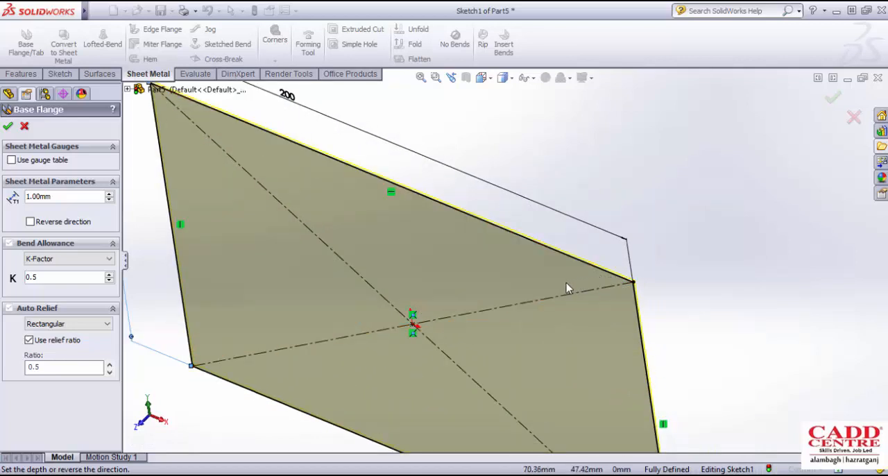
scroll(569, 287, "up", 4)
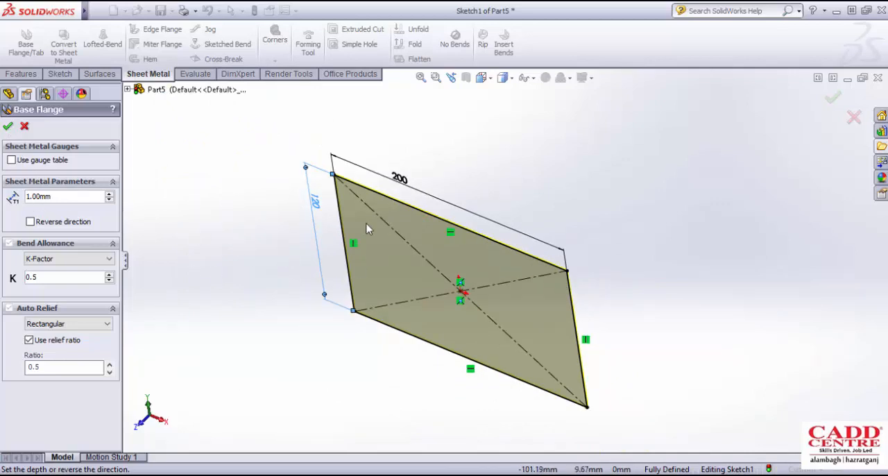
left_click(8, 127)
scroll(508, 266, "up", 2)
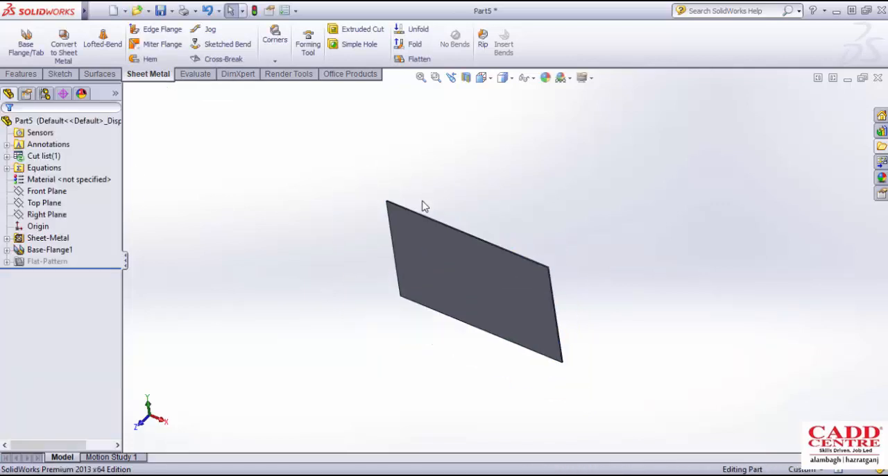
- Start a new sketch on the large flat face of the base flange and clear the selection
middle_click_drag(424, 207, 465, 231)
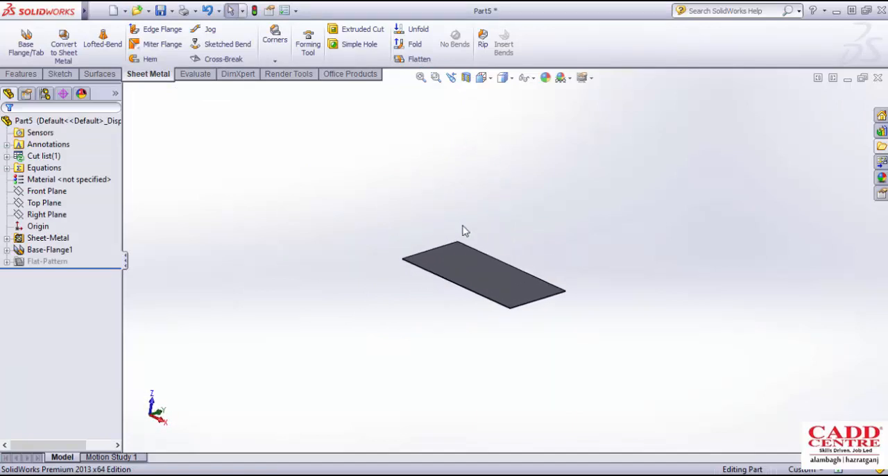
scroll(493, 261, "down", 2)
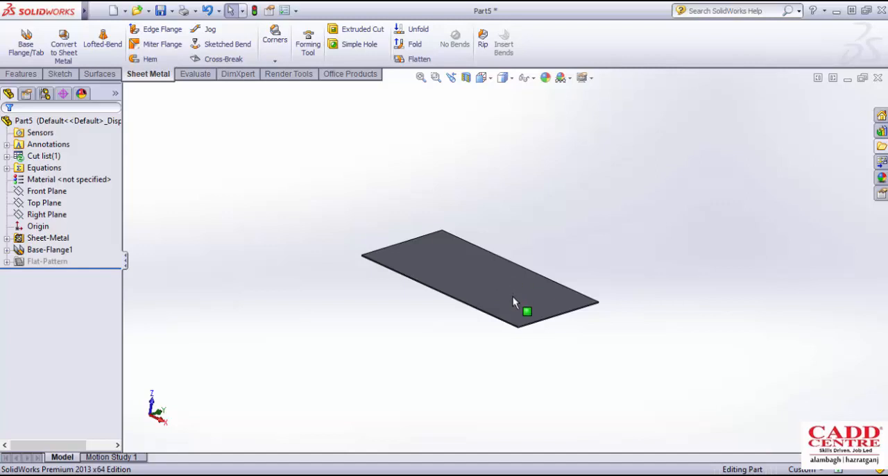
scroll(513, 296, "down", 3)
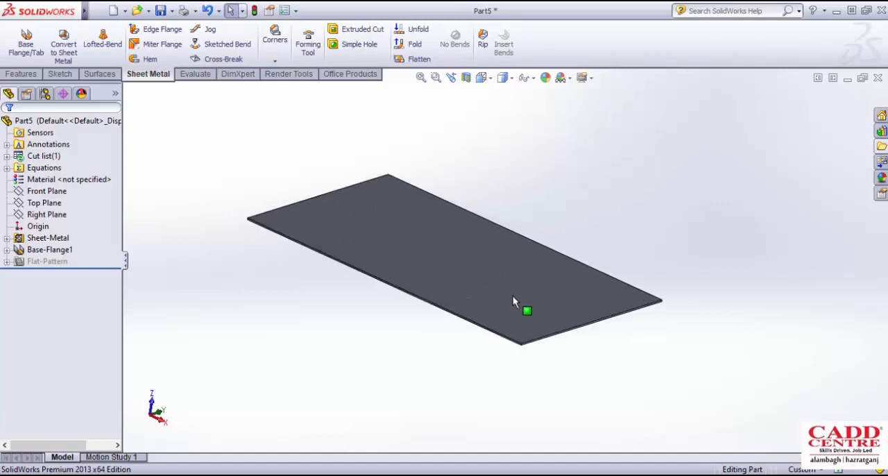
mouse_move(495, 282)
middle_mouse_down()
mouse_move(470, 259)
mouse_move(491, 258)
mouse_move(500, 285)
mouse_move(487, 274)
mouse_move(482, 281)
middle_mouse_up()
scroll(476, 270, "down", 2)
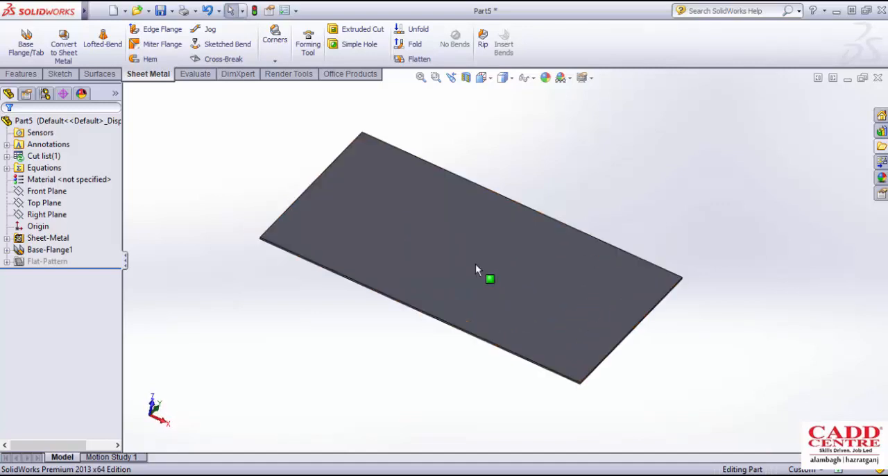
left_click(463, 237)
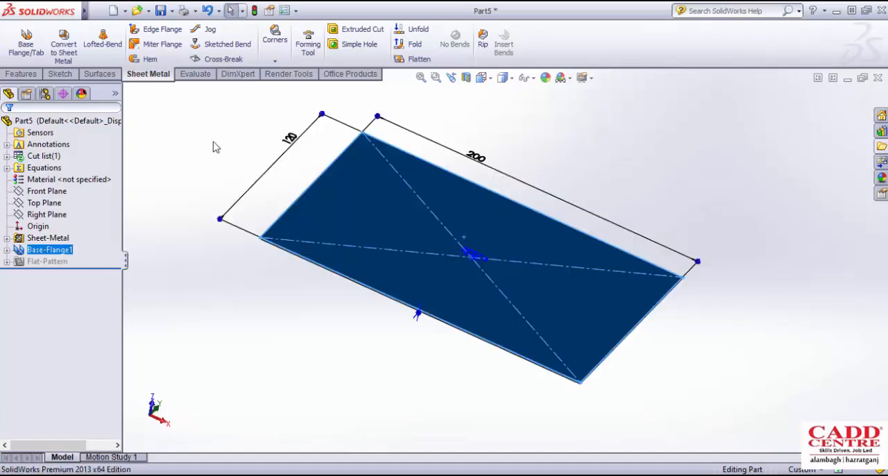
left_click(61, 73)
left_click(13, 43)
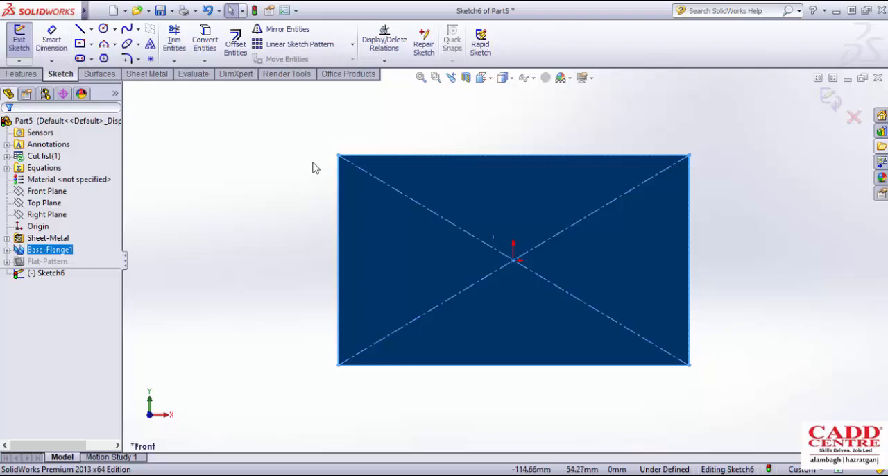
scroll(476, 222, "up", 2)
key("Escape")
scroll(484, 188, "down", 2)
scroll(602, 308, "up", 2)
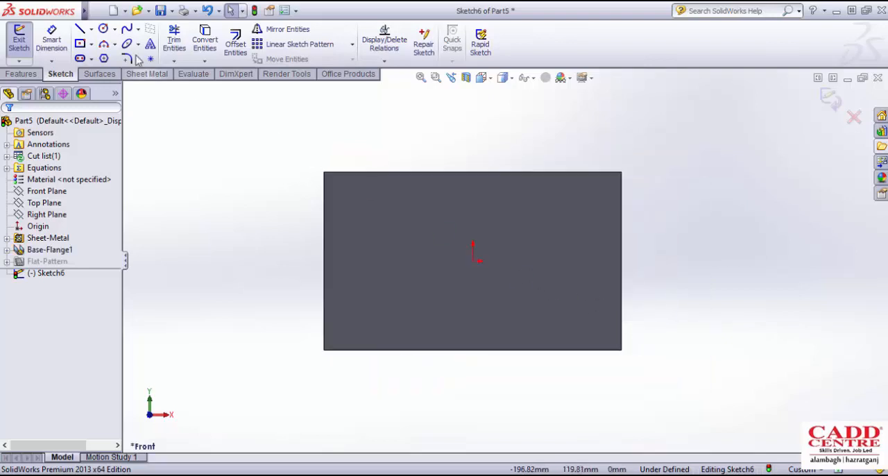
- Sketch a slanted line about 199 mm long across the middle of the plate, extending past both long edges, and exit the sketch
left_click(80, 28)
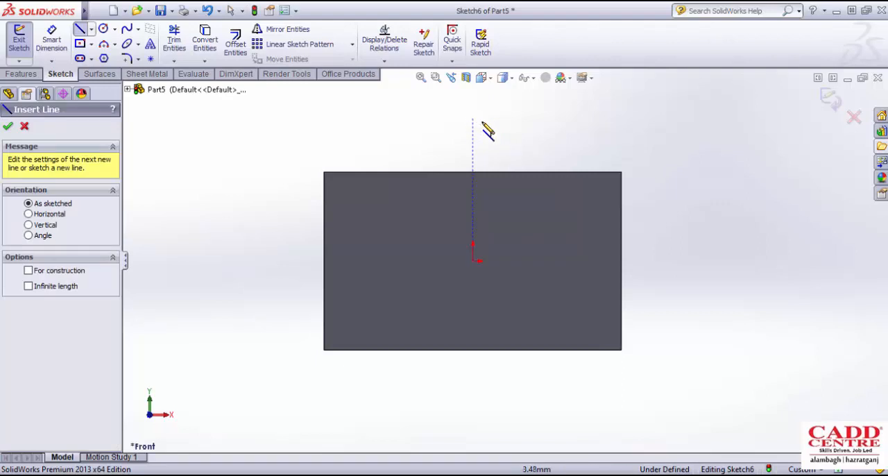
left_click(511, 111)
left_click(436, 394)
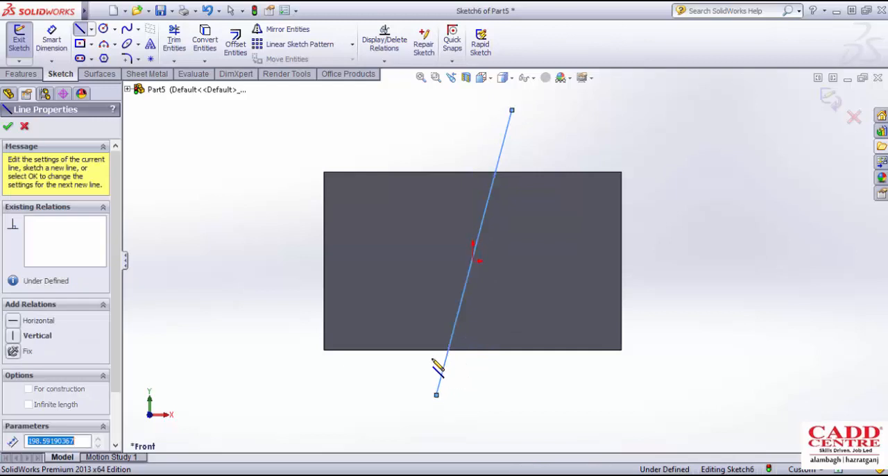
key("Escape")
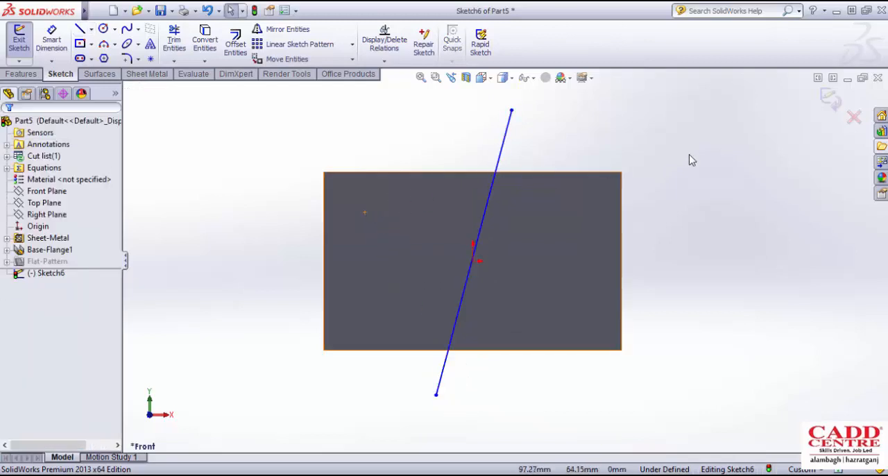
left_click(831, 97)
- Start a Jog on the plate using the existing slanted sketch line as its bend line
scroll(524, 206, "up", 2)
mouse_move(524, 210)
middle_mouse_down()
mouse_move(454, 117)
mouse_move(460, 183)
mouse_move(458, 156)
middle_mouse_up()
left_click(458, 156)
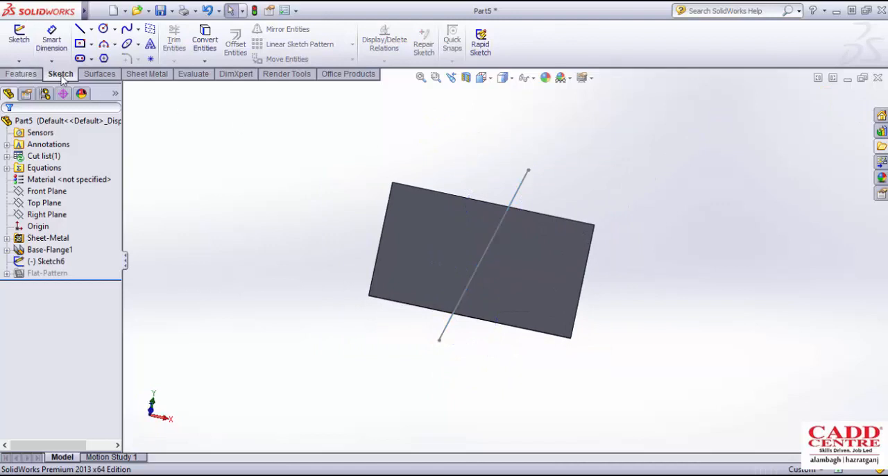
left_click(148, 74)
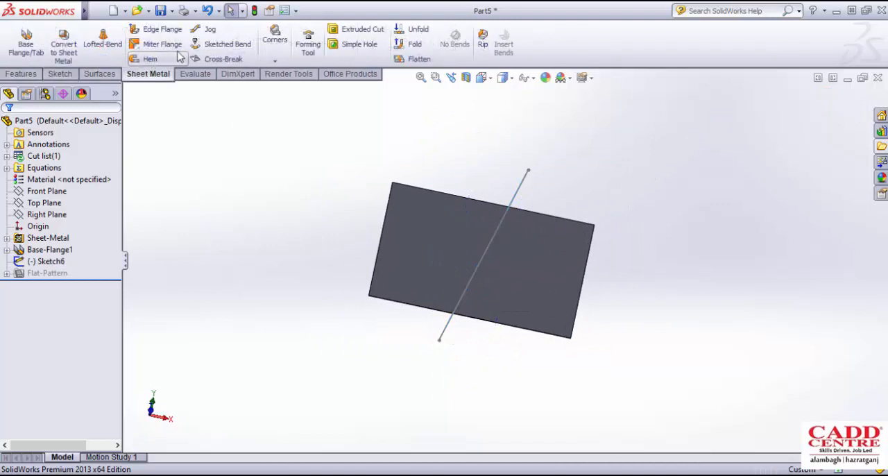
left_click(218, 33)
middle_click_drag(257, 179, 261, 111)
scroll(395, 181, "down", 1)
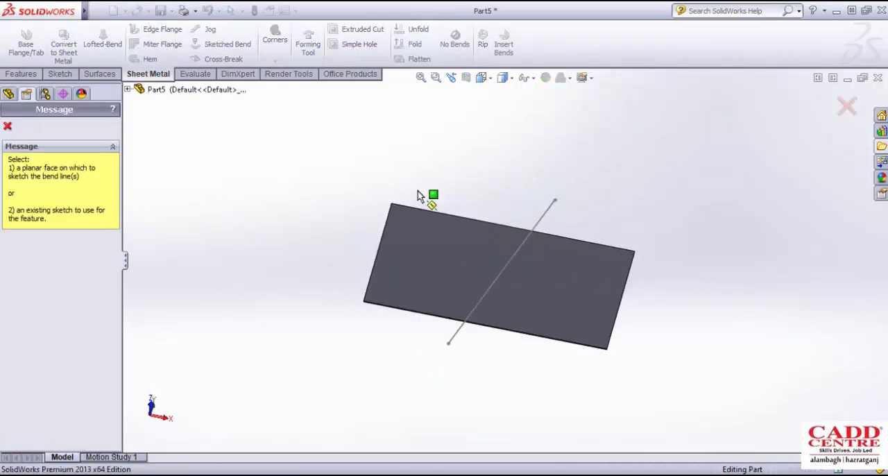
scroll(418, 191, "down", 1)
middle_click_drag(418, 192, 409, 182)
scroll(563, 242, "down", 2)
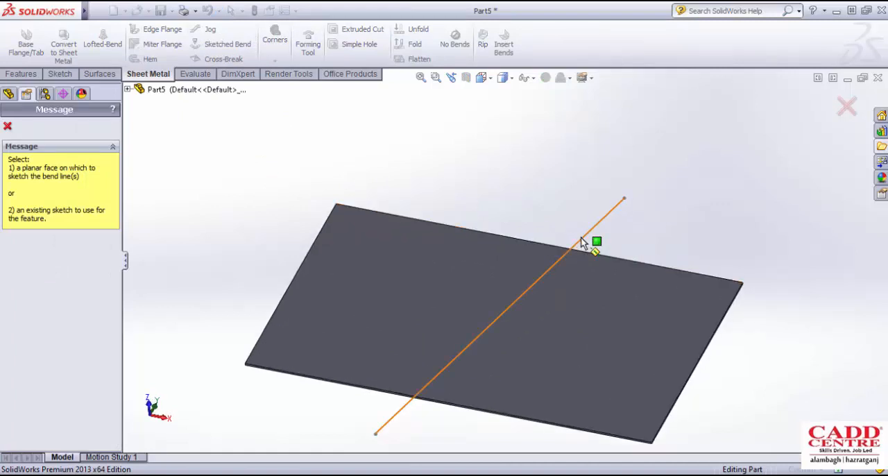
left_click(581, 243)
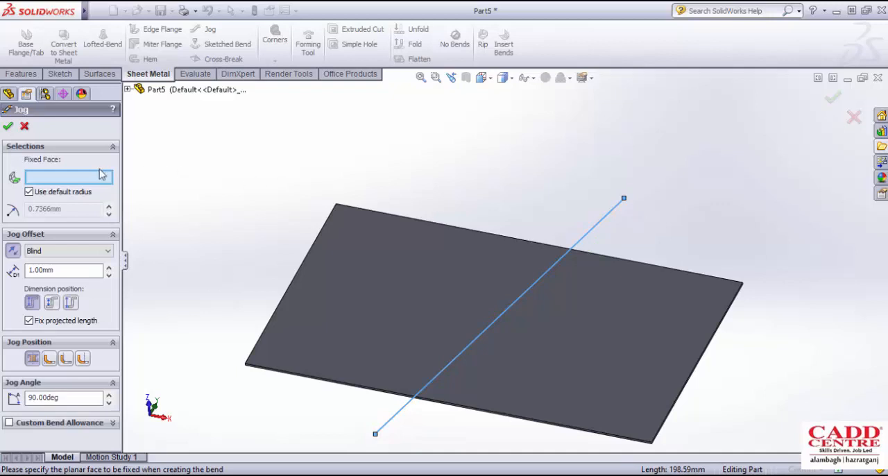
- Set the plate's face on the near side of the slanted line, opposite the portion to jog, as the fixed face
scroll(460, 262, "up", 3)
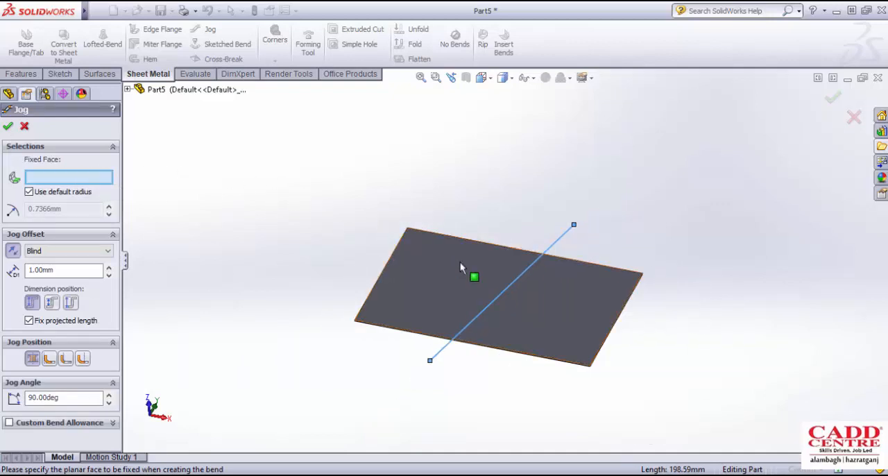
left_click(451, 274)
middle_click_drag(519, 307, 519, 241)
scroll(512, 348, "down", 4)
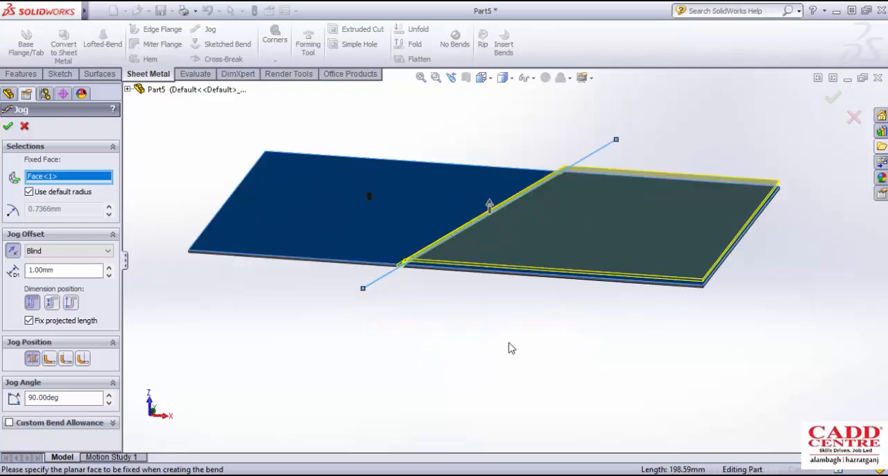
- Examine the jog preview up close where the slanted bend line crosses the plate's long edge
scroll(438, 257, "down", 2)
scroll(417, 265, "up", 3)
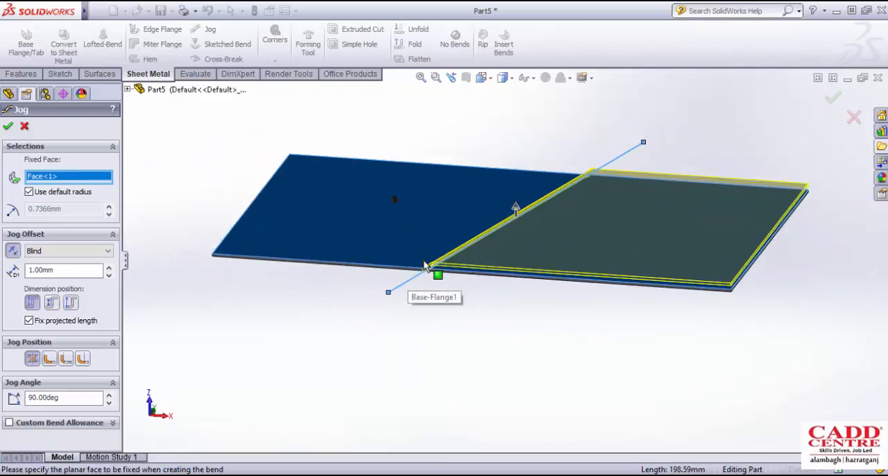
scroll(501, 258, "down", 4)
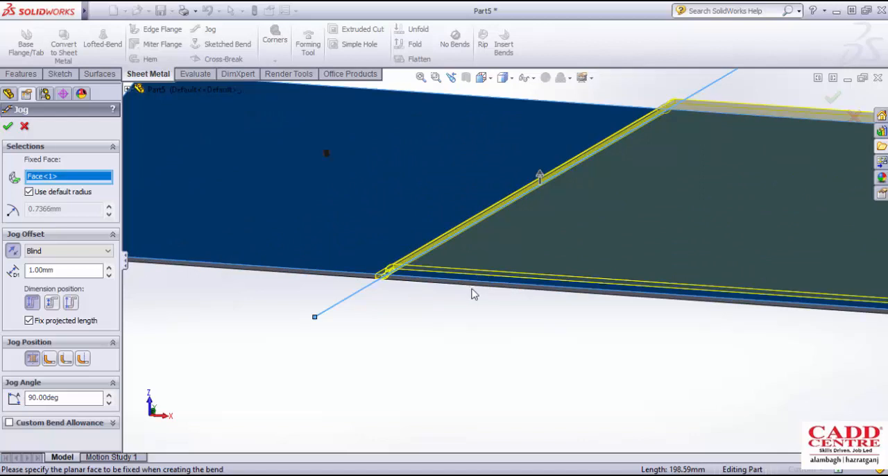
scroll(472, 295, "up", 4)
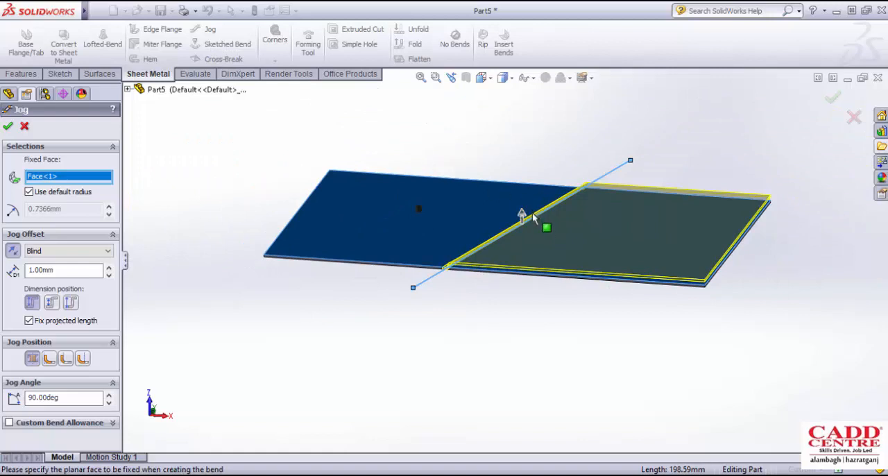
scroll(512, 257, "down", 3)
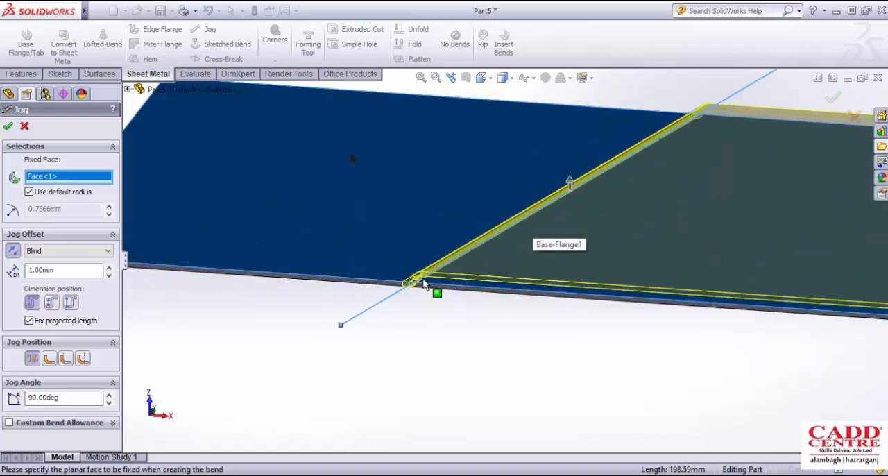
scroll(465, 278, "up", 3)
scroll(472, 283, "down", 3)
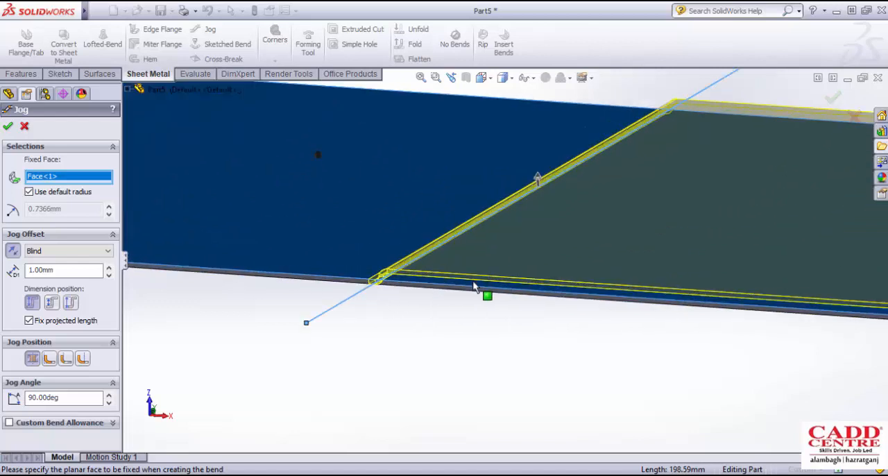
scroll(474, 287, "up", 3)
scroll(458, 274, "down", 3)
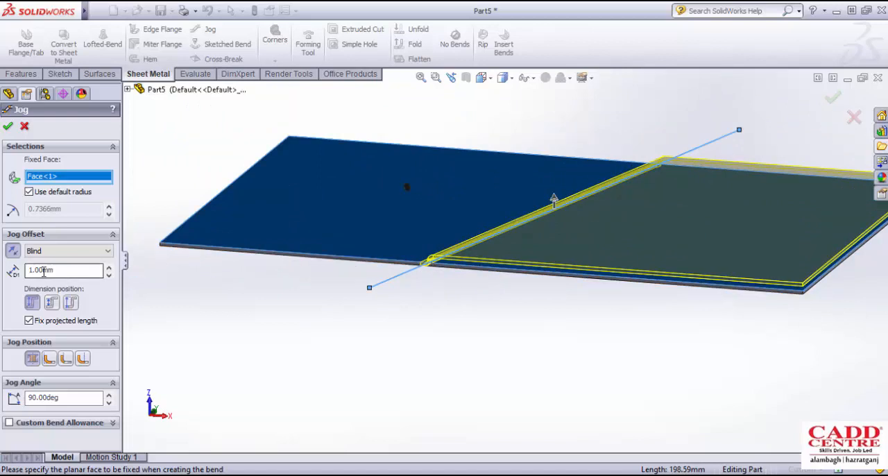
scroll(437, 269, "down", 3)
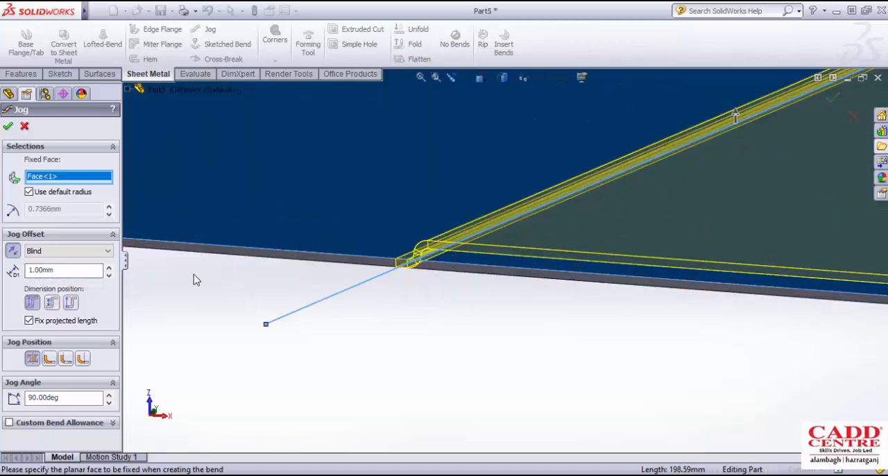
- Increase the jog's blind offset to 51 mm
left_click(109, 267)
left_click(109, 267)
left_click(110, 268)
left_click(110, 268)
scroll(445, 282, "up", 6)
middle_click_drag(447, 281, 498, 275)
scroll(578, 223, "down", 2)
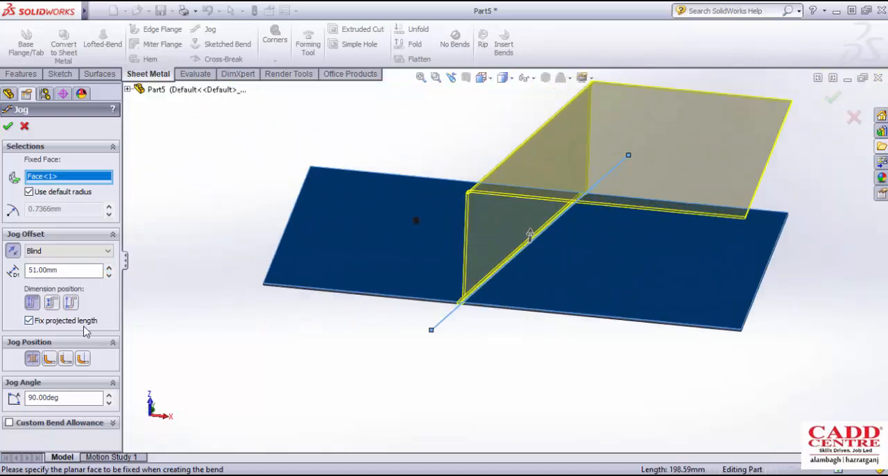
- Preview the Material Inside and Bend Outside jog positions, and return to Bend Centerline
left_click(49, 357)
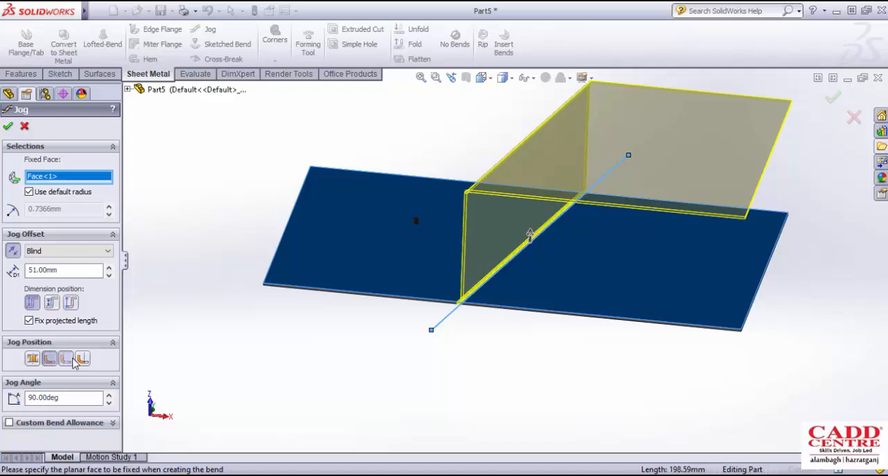
left_click(81, 358)
scroll(458, 301, "down", 3)
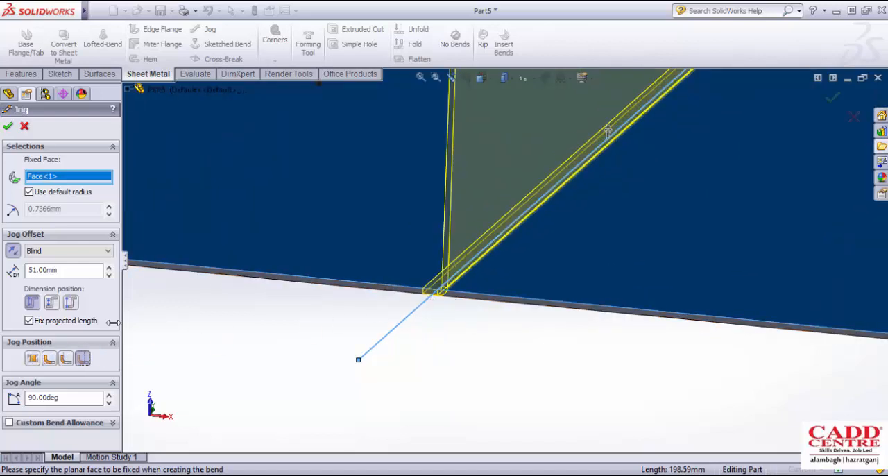
left_click(33, 358)
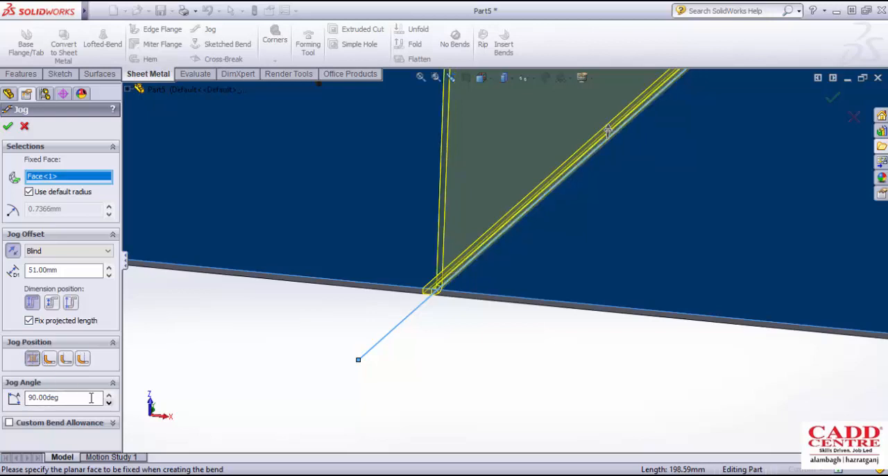
- Set the jog angle to 45 degrees
left_click_drag(69, 397, 25, 397)
type("45")
scroll(480, 253, "up", 5)
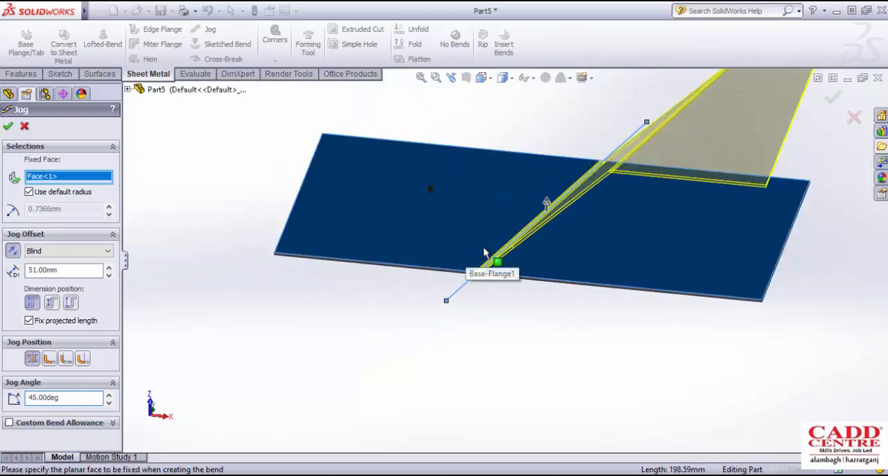
middle_click_drag(485, 251, 524, 247)
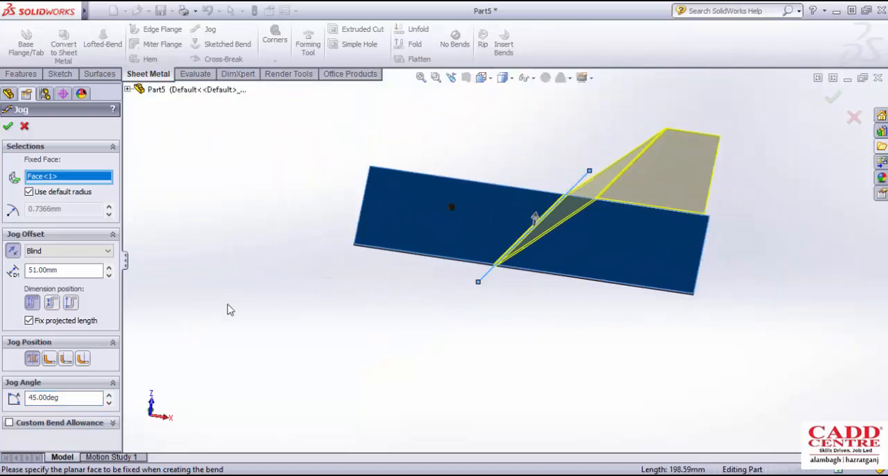
- Override the default bend radius with 5 mm and create the jog
left_click(28, 193)
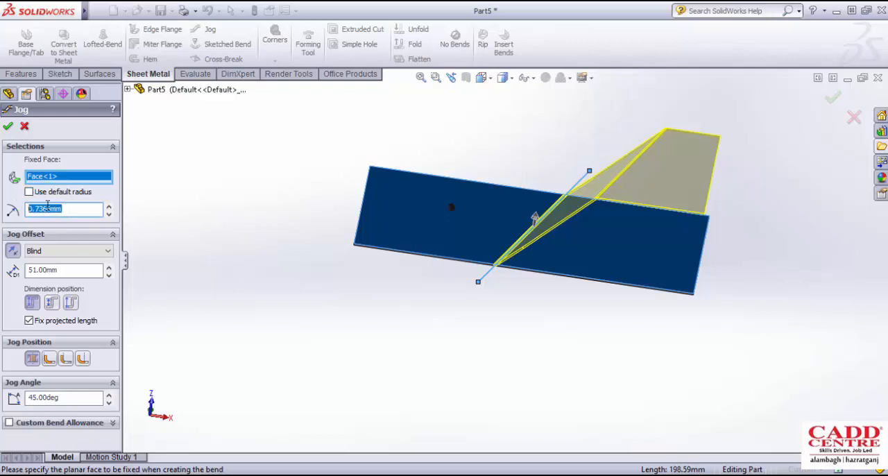
type("5")
key("Return")
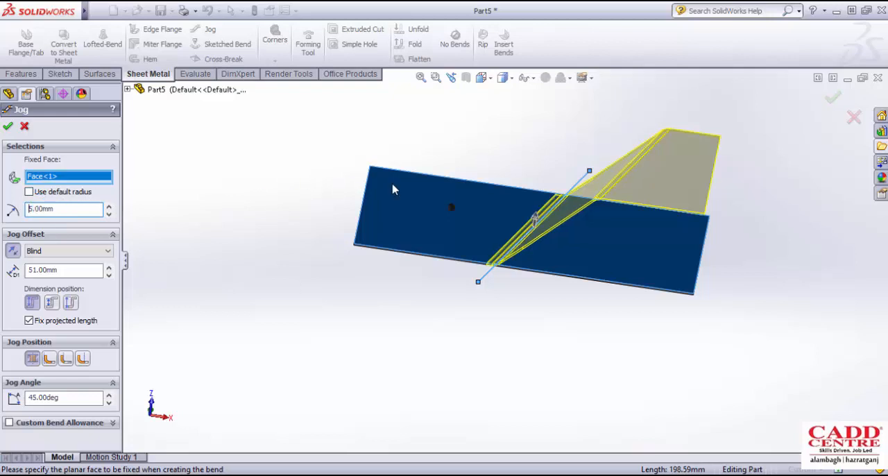
scroll(590, 205, "down", 5)
scroll(591, 208, "up", 6)
middle_click_drag(483, 229, 504, 268)
left_click(8, 126)
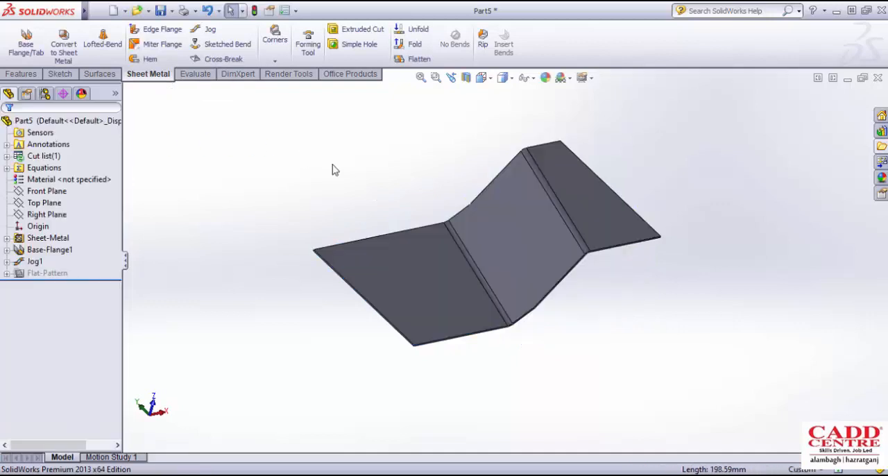
- Inspect the jogged plate and undo the jog feature
middle_click_drag(448, 186, 443, 272)
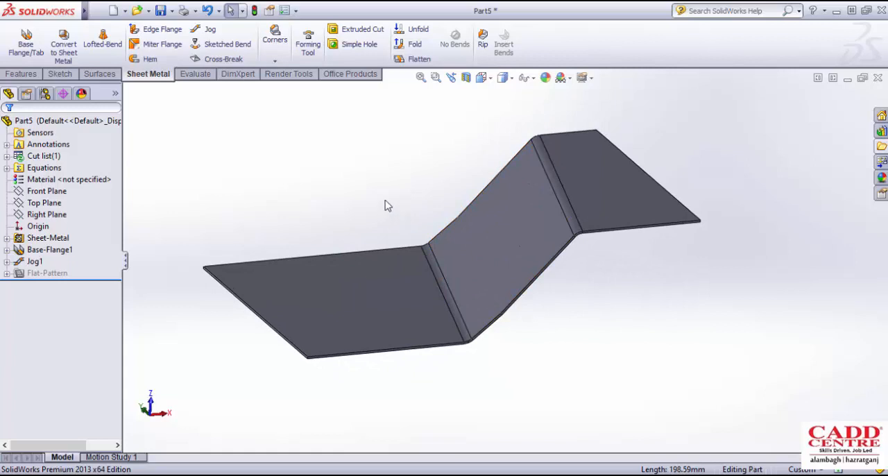
scroll(382, 200, "up", 1)
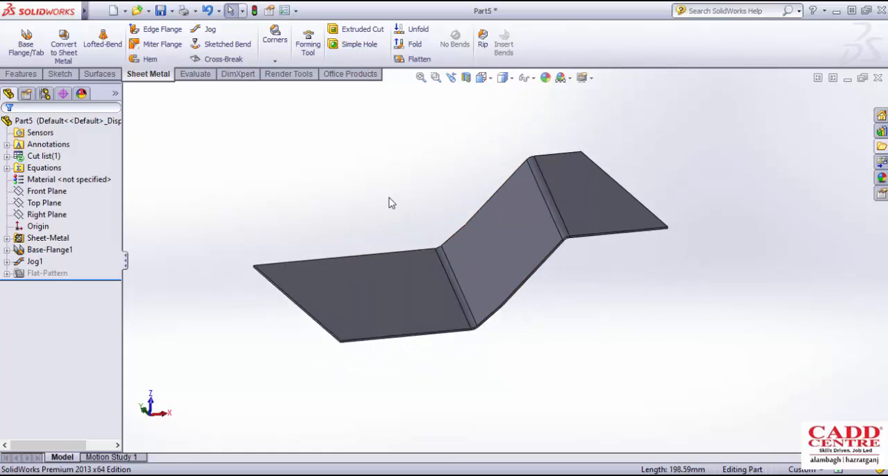
middle_click_drag(412, 198, 411, 220)
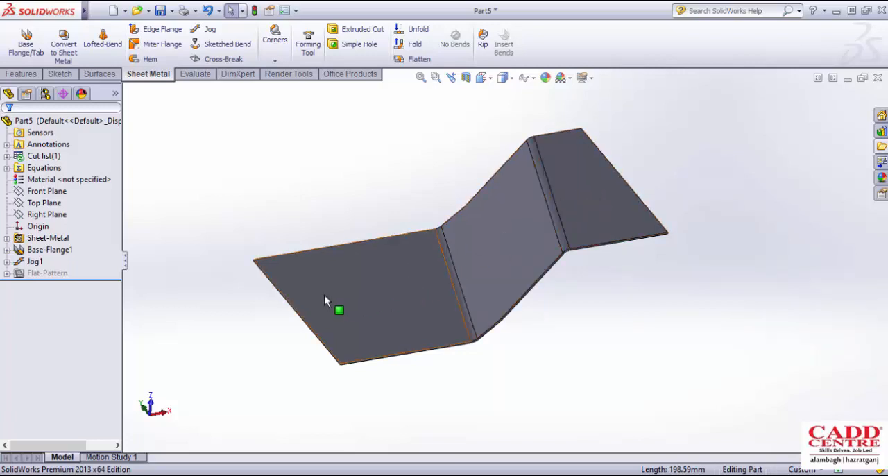
key("ctrl+z")
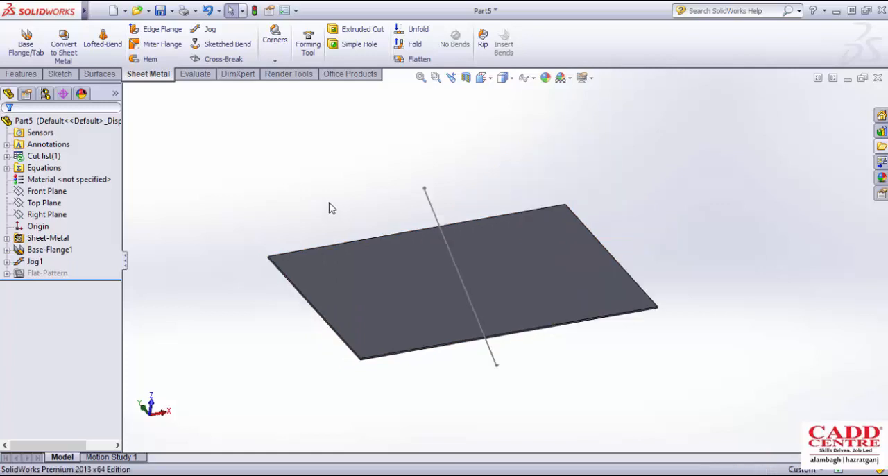
- Create a 90-degree Sketched Bend along the slanted line with one side's face fixed, Bend Centerline position and the default radius
left_click(230, 59)
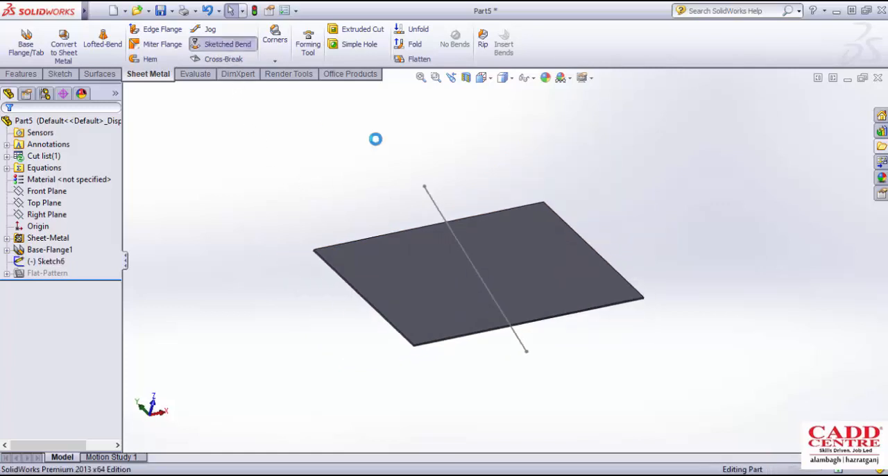
left_click(439, 213)
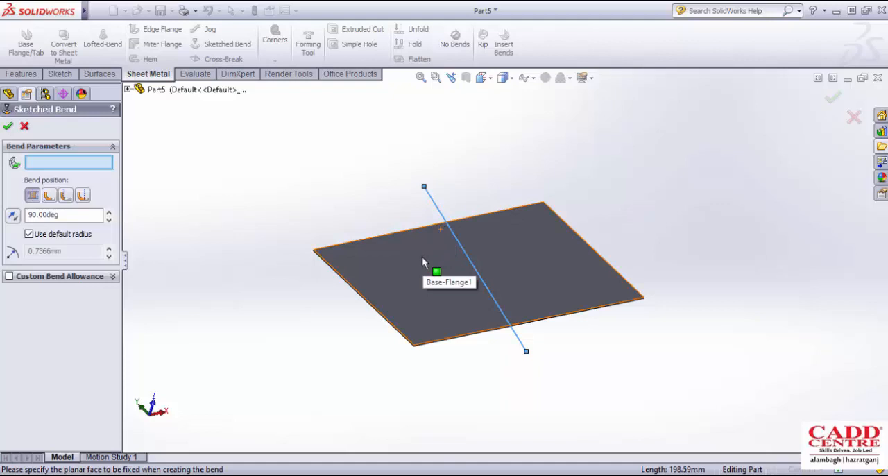
left_click(422, 257)
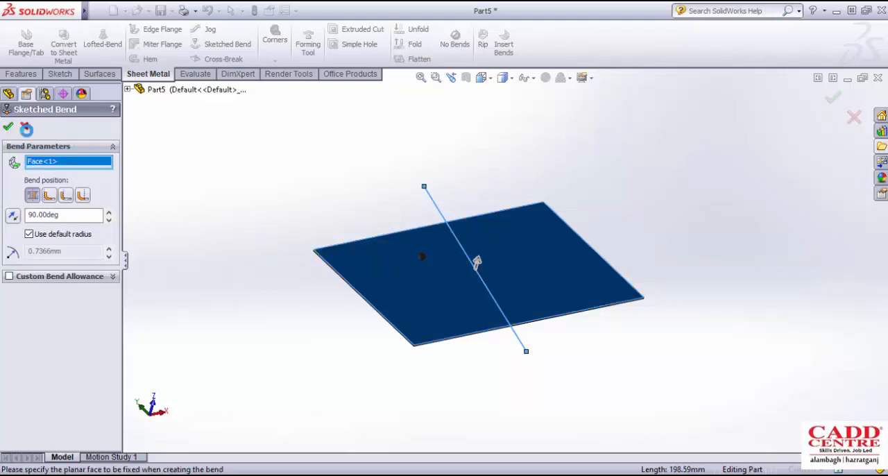
left_click(8, 126)
- Inspect the bent plate from several angles and undo the sketched bend
mouse_move(416, 204)
middle_mouse_down()
mouse_move(400, 186)
mouse_move(460, 200)
mouse_move(485, 238)
mouse_move(476, 247)
mouse_move(478, 177)
middle_mouse_up()
scroll(485, 238, "down", 3)
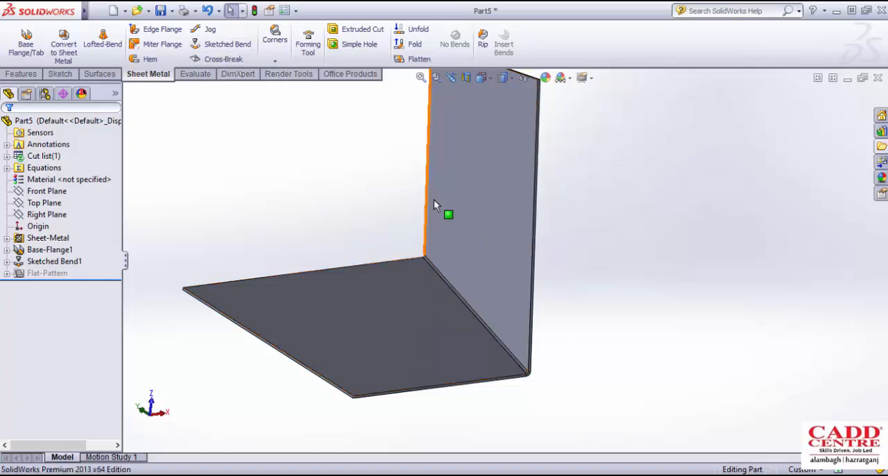
scroll(457, 218, "up", 1)
middle_click_drag(460, 220, 449, 230)
scroll(452, 232, "up", 1)
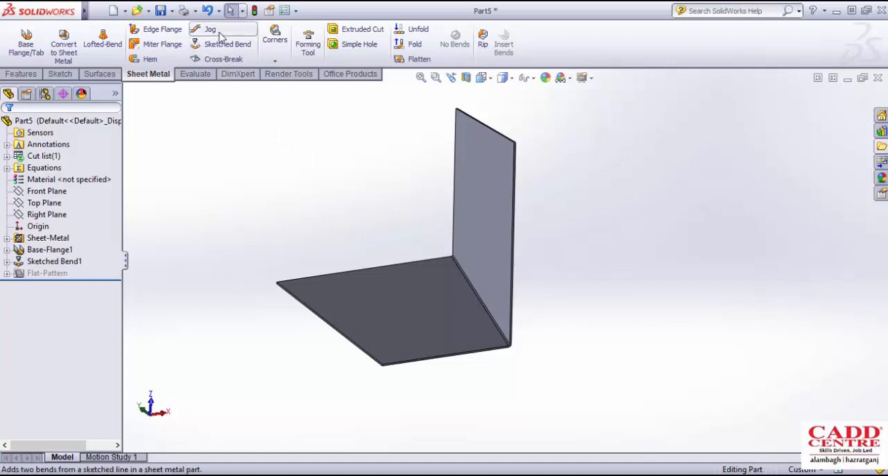
middle_click_drag(370, 218, 388, 213)
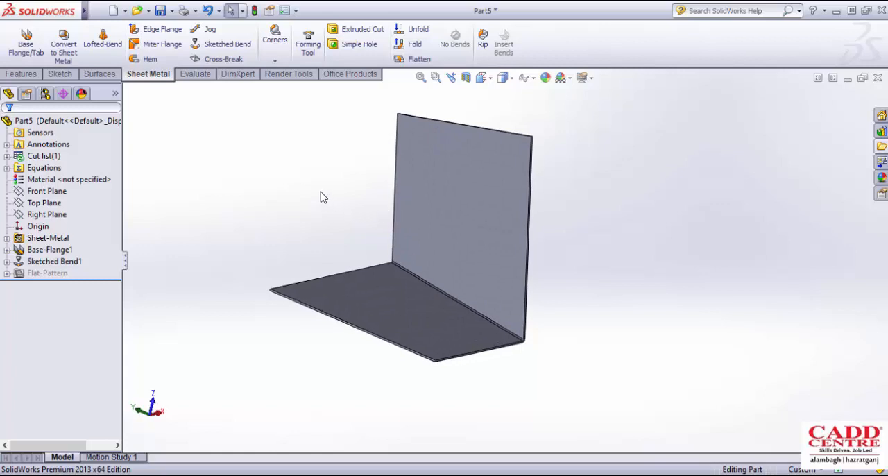
key("ctrl+z")
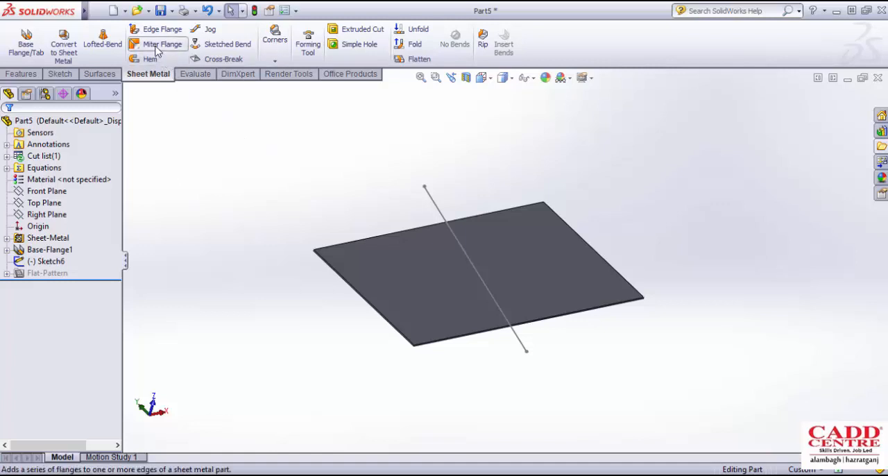
left_click(21, 74)
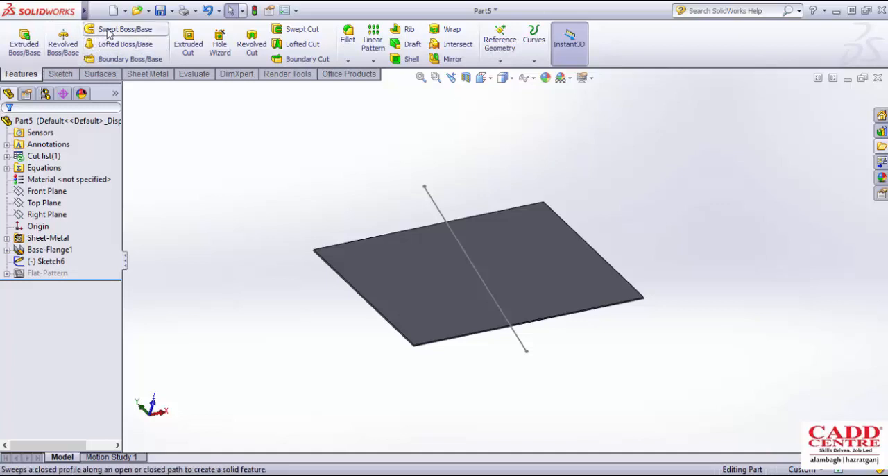
- Hide the slanted bend-line sketch on the plate
left_click(145, 77)
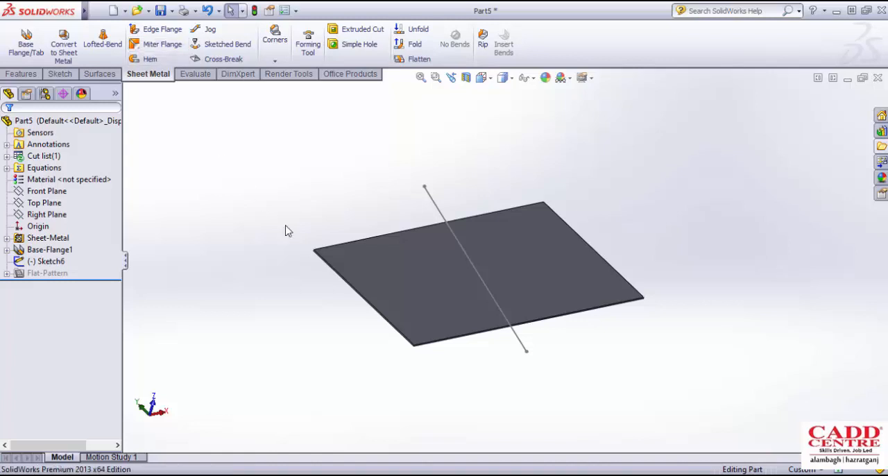
scroll(428, 359, "down", 6)
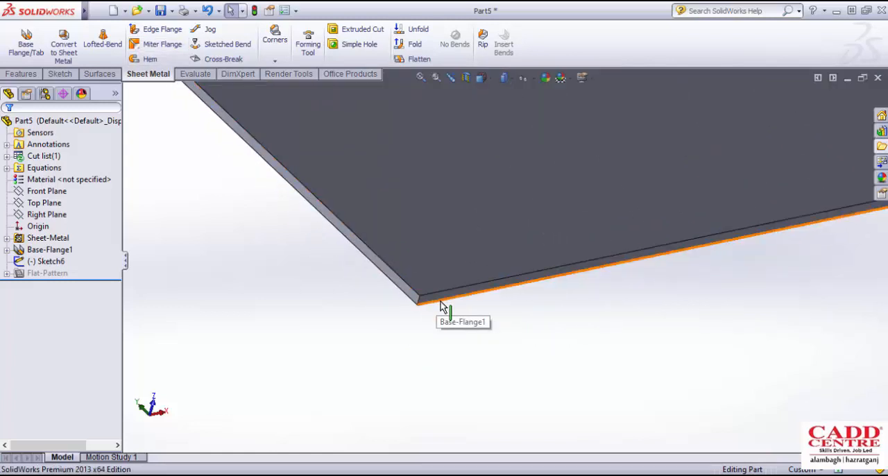
scroll(439, 306, "up", 10)
middle_click_drag(496, 247, 492, 149)
left_click(496, 136)
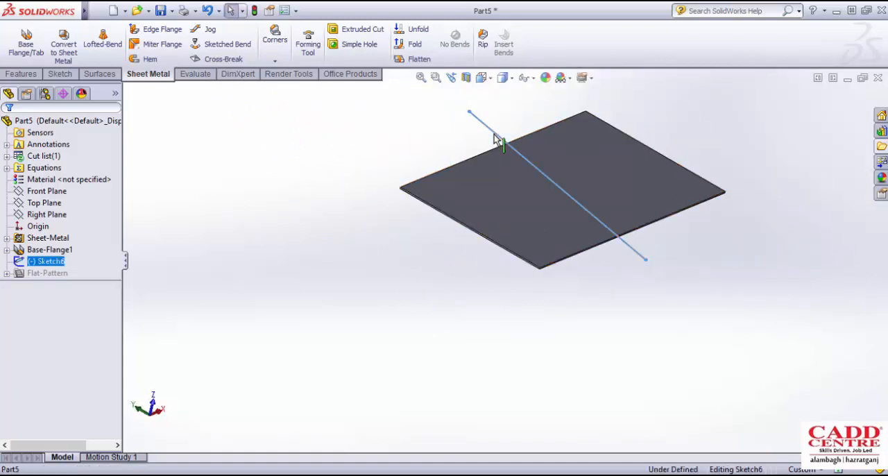
left_click(542, 93)
- Examine the plate's thickness faces and edges around the corner between a long and a short side
mouse_move(528, 218)
middle_mouse_down()
mouse_move(518, 219)
mouse_move(553, 213)
mouse_move(520, 187)
mouse_move(468, 218)
middle_mouse_up()
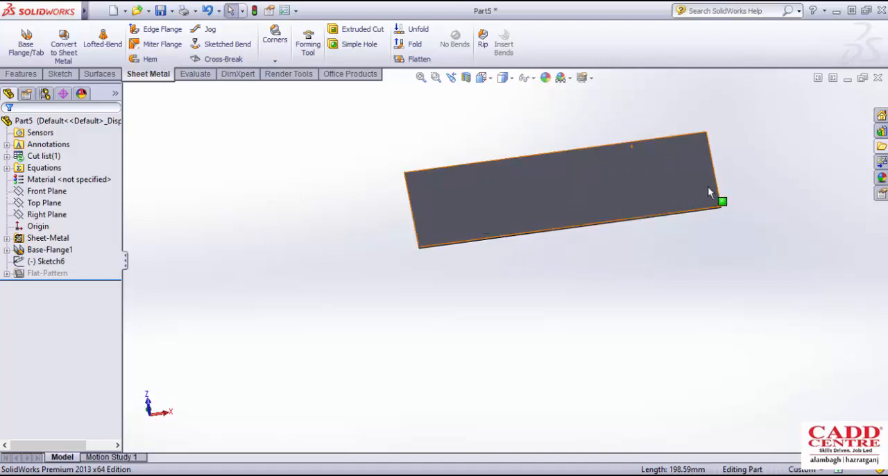
scroll(709, 193, "down", 5)
middle_click_drag(709, 193, 483, 291)
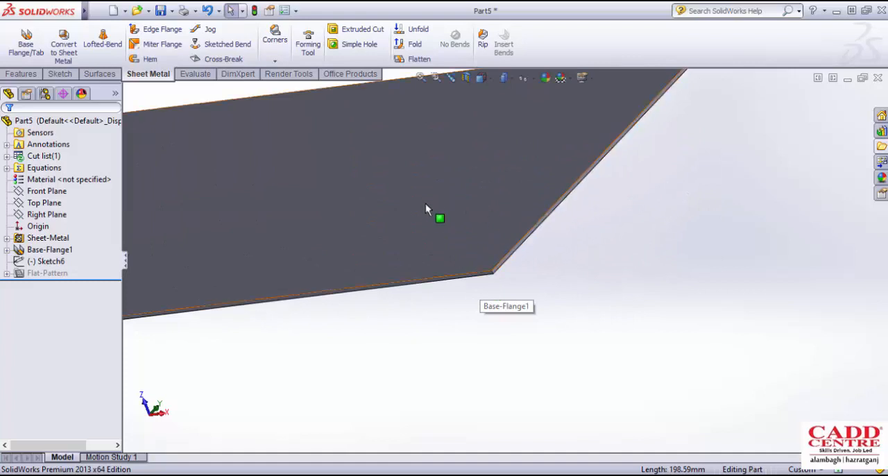
scroll(529, 245, "down", 4)
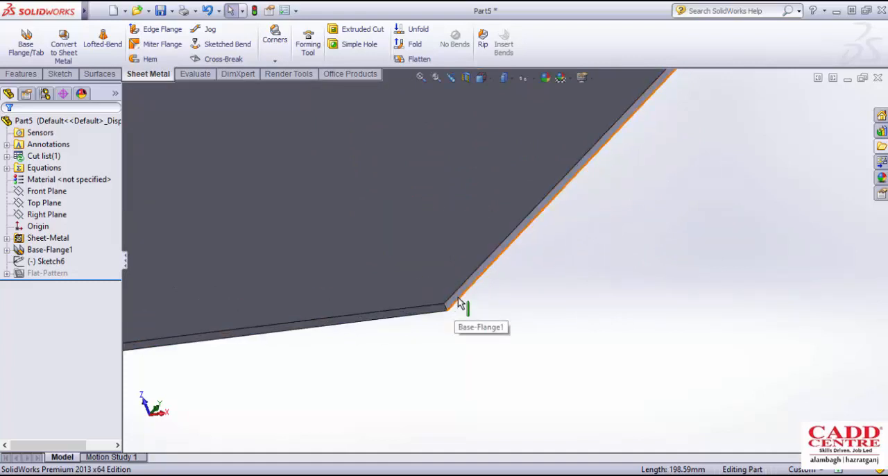
scroll(466, 305, "up", 4)
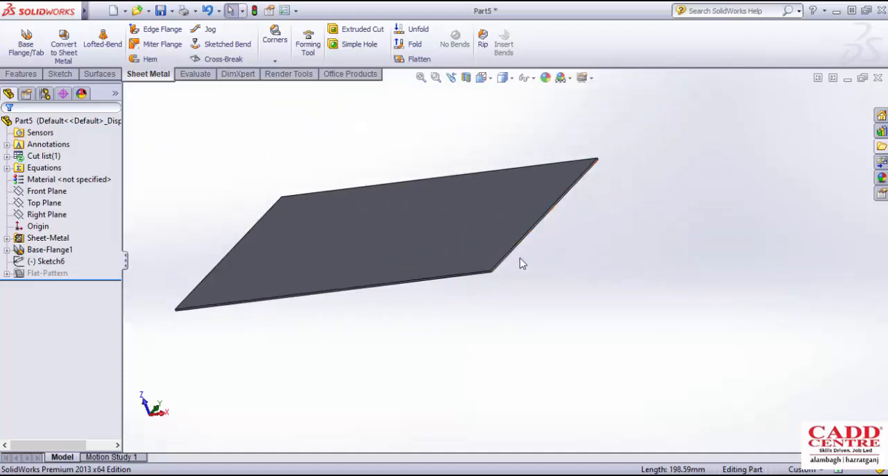
middle_click_drag(527, 250, 616, 244)
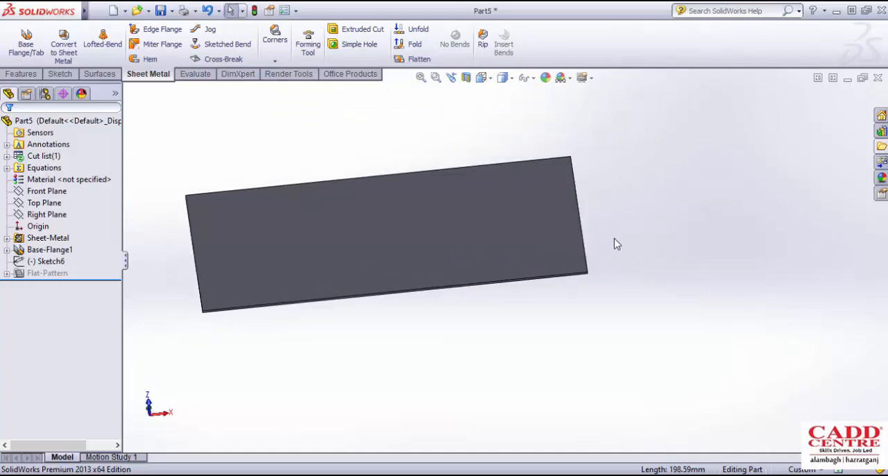
scroll(617, 244, "down", 2)
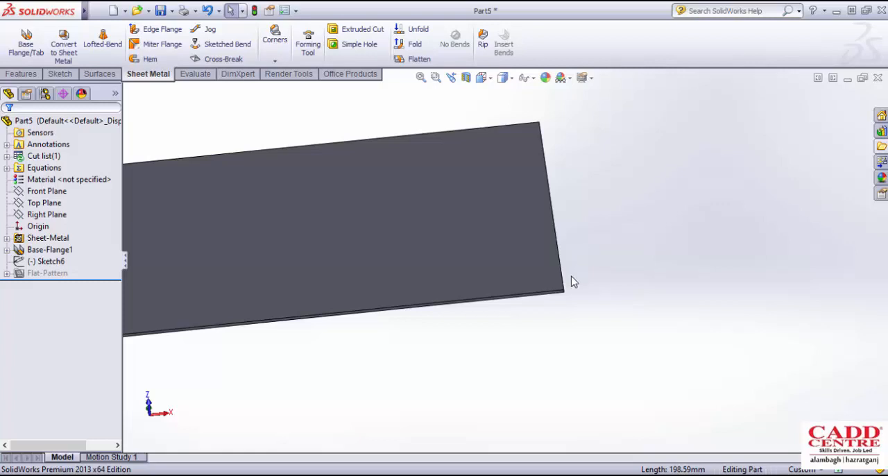
scroll(568, 265, "down", 3)
middle_click_drag(563, 259, 526, 244)
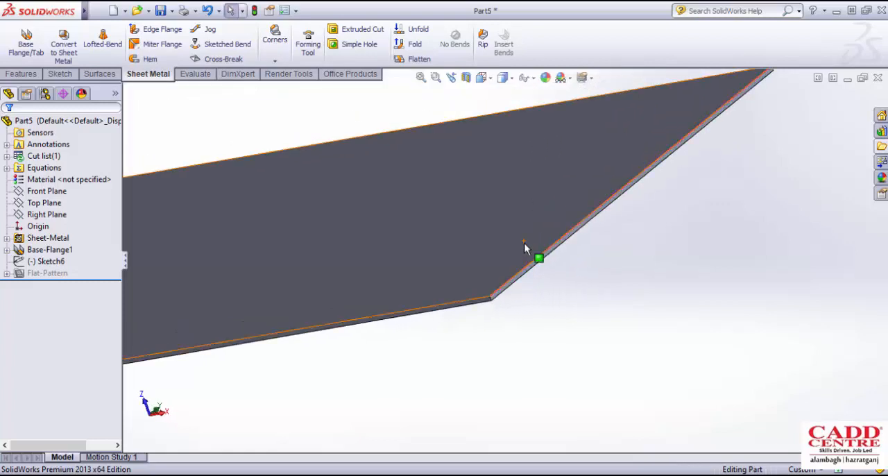
scroll(525, 244, "down", 2)
scroll(521, 293, "up", 5)
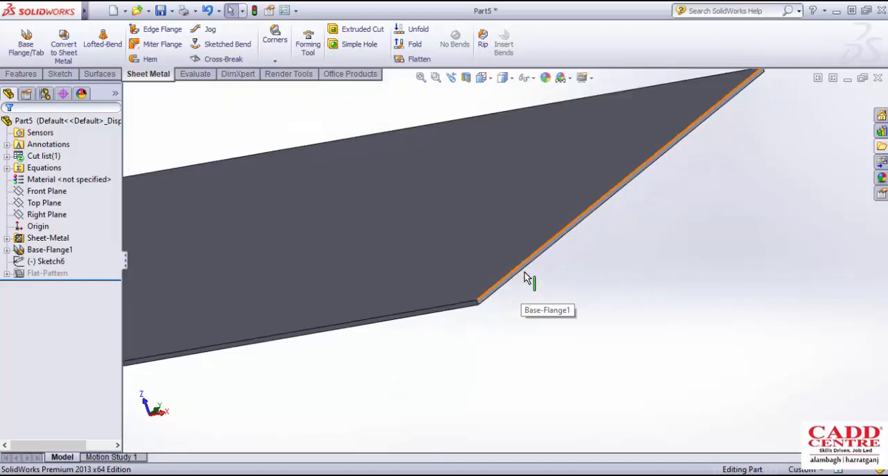
middle_click_drag(540, 245, 363, 179)
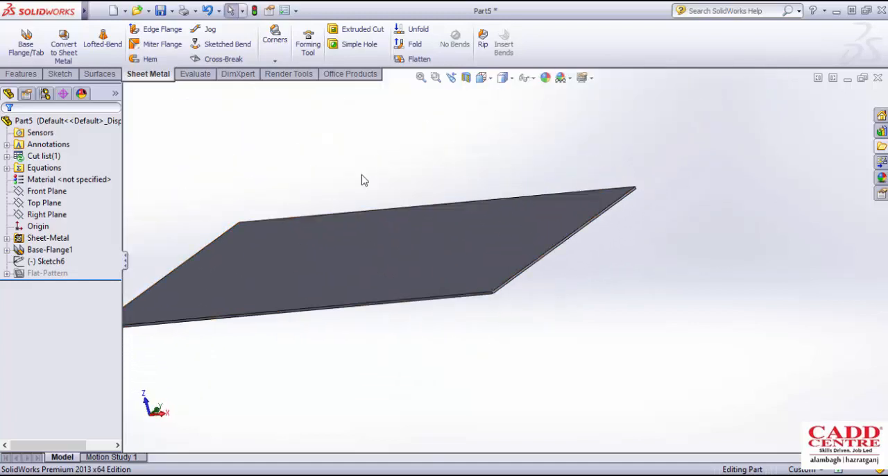
left_click(163, 33)
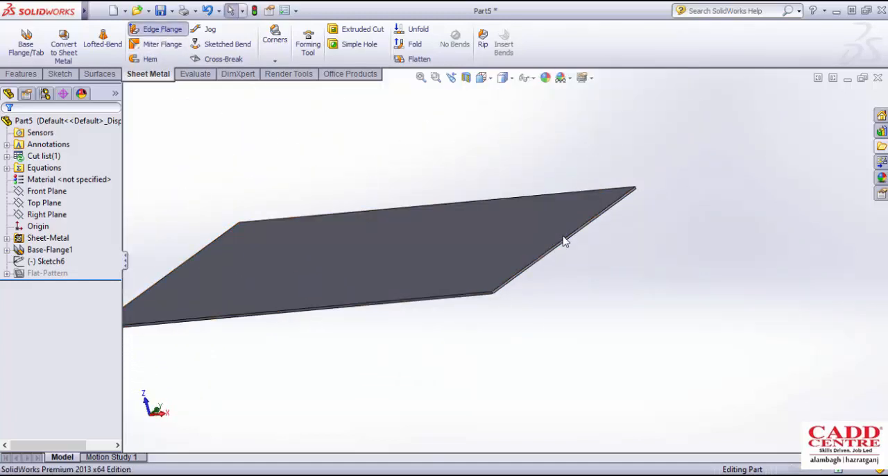
left_click(558, 243)
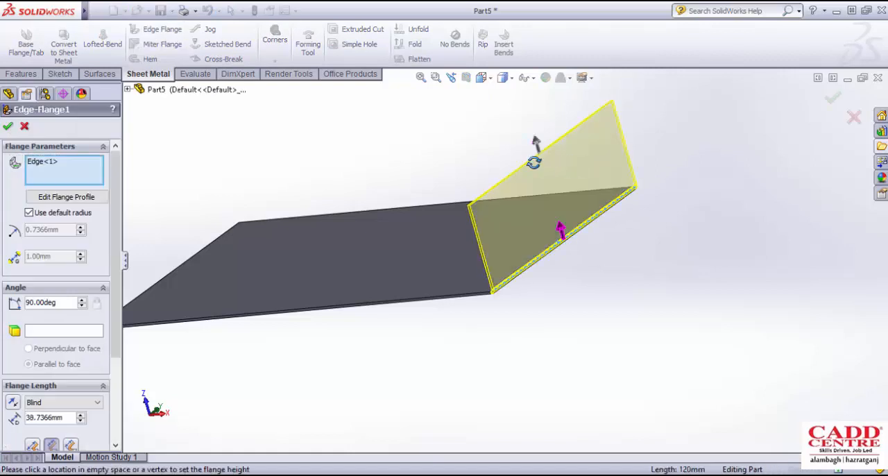
middle_click_drag(532, 165, 571, 165)
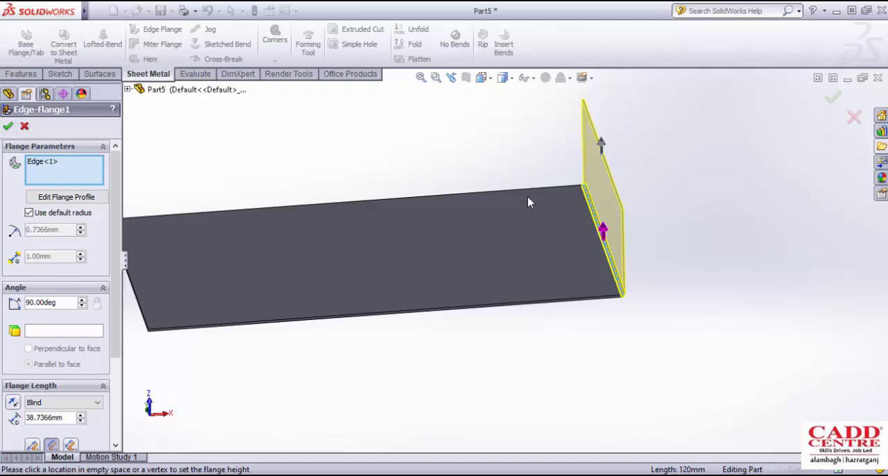
left_click(23, 126)
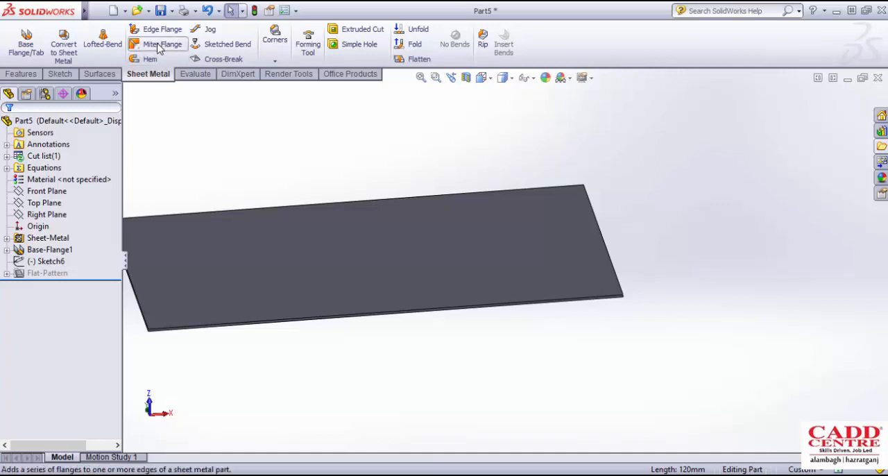
- Start a sketch on the thin thickness face along the plate's long side
middle_click_drag(412, 190, 451, 164)
middle_click_drag(567, 214, 488, 284)
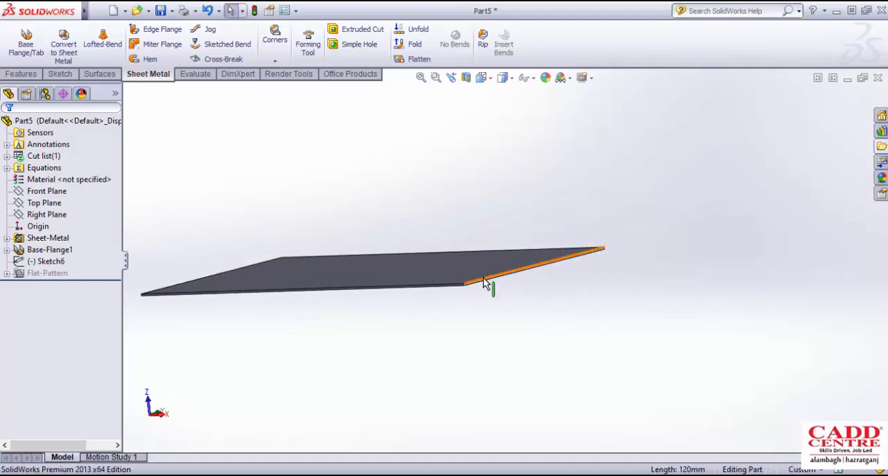
scroll(486, 286, "up", 3)
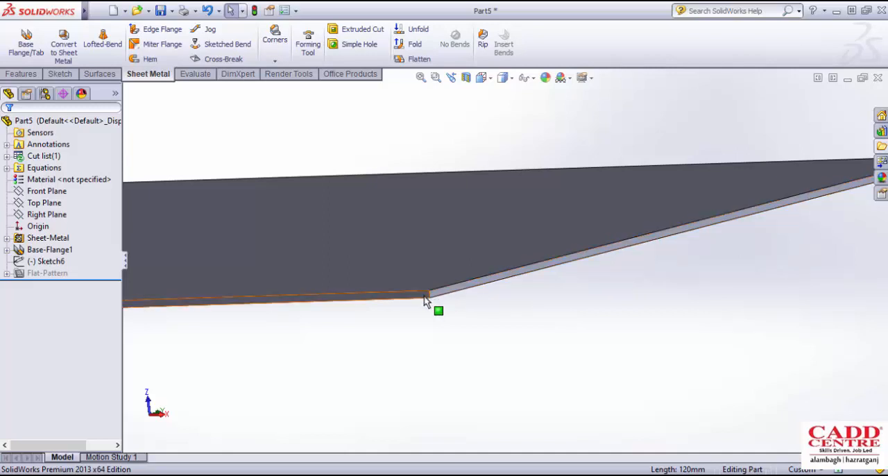
middle_click_drag(425, 300, 448, 296)
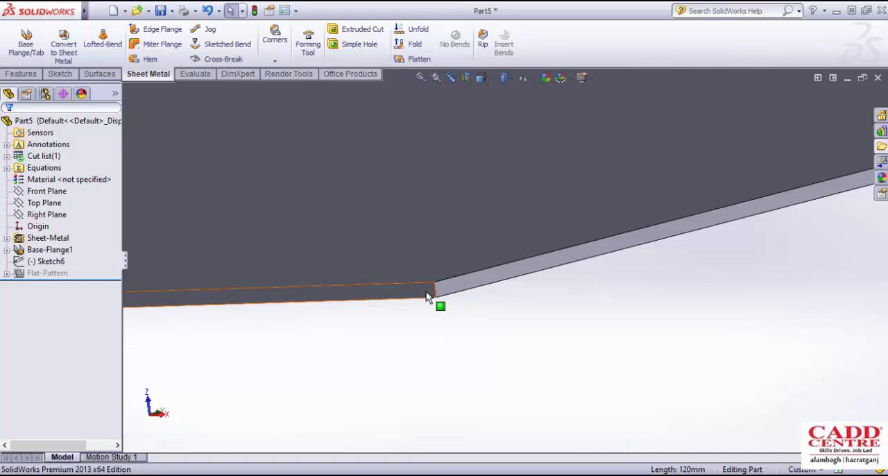
scroll(426, 291, "up", 4)
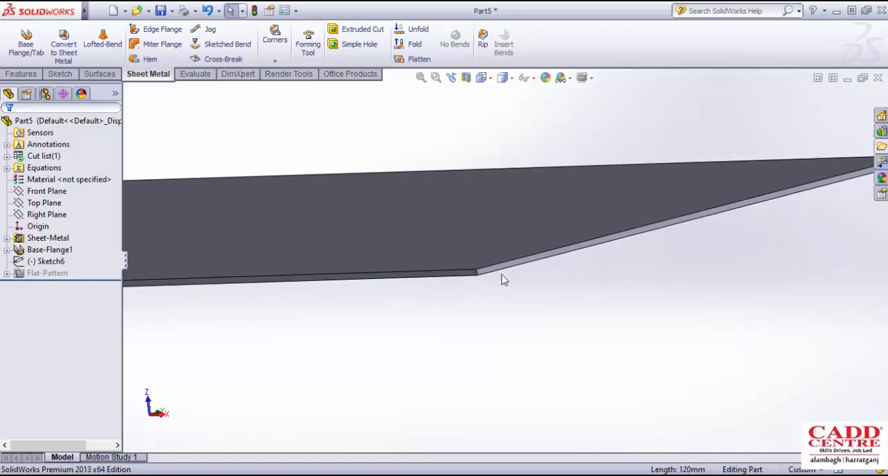
scroll(495, 273, "down", 3)
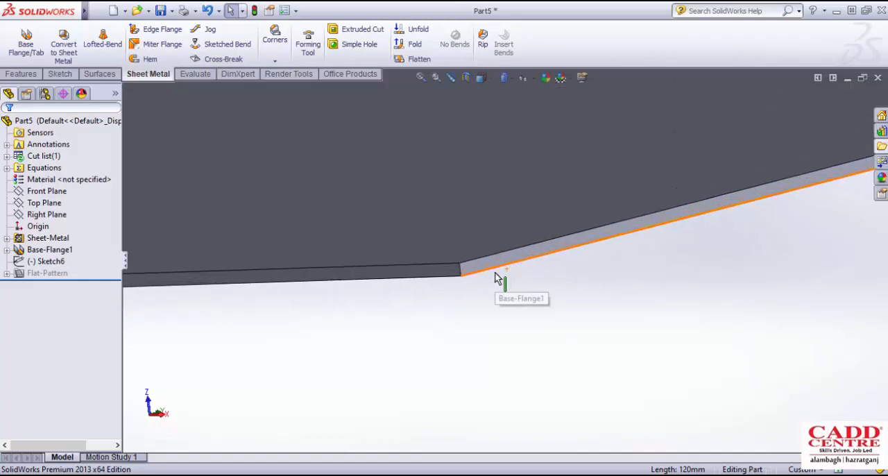
left_click(449, 275)
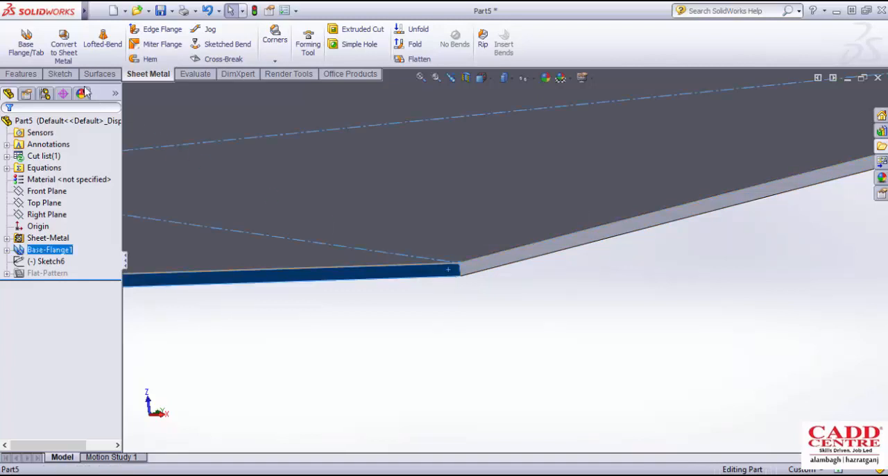
left_click(19, 40)
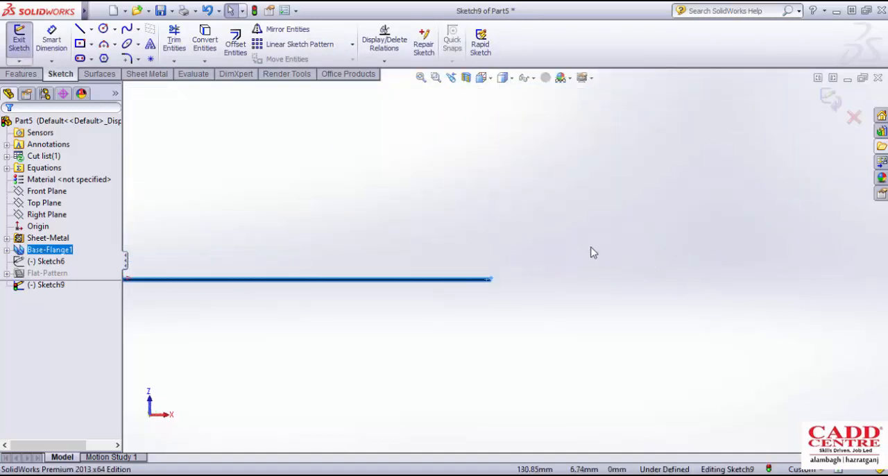
- Sketch two connected lines rising outward from the upper corner of the plate's end, each about 22 mm long
left_click(81, 31)
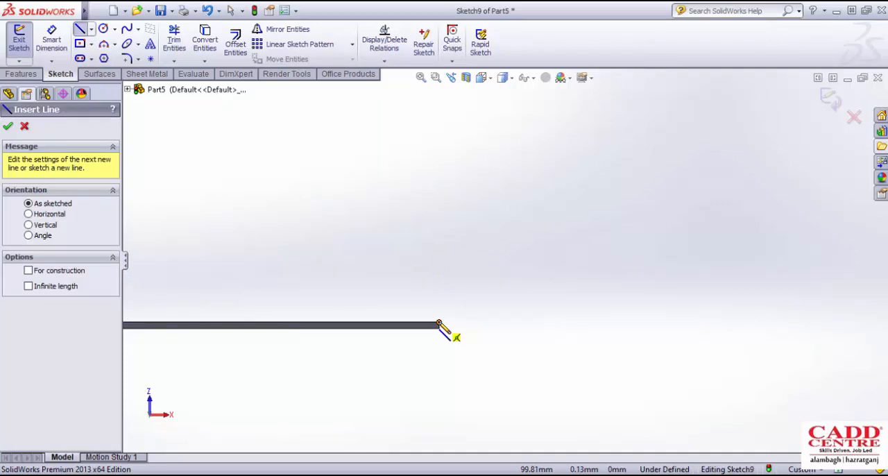
left_click(438, 325)
left_click(546, 230)
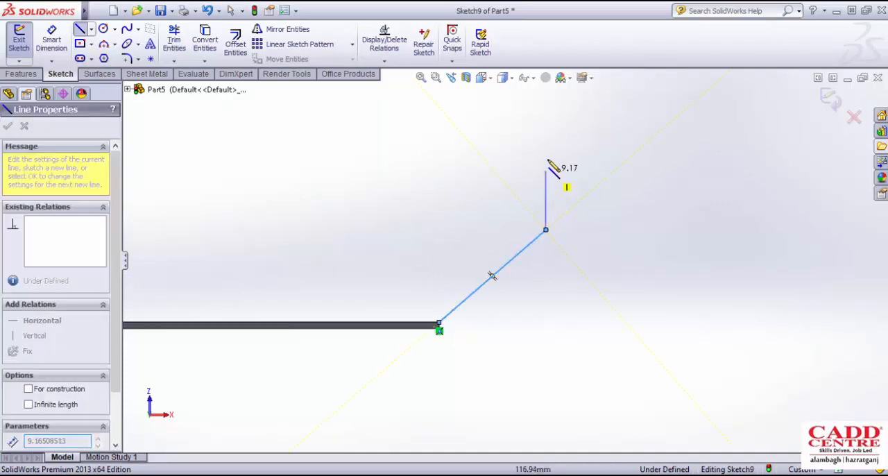
left_click(601, 102)
key("Escape")
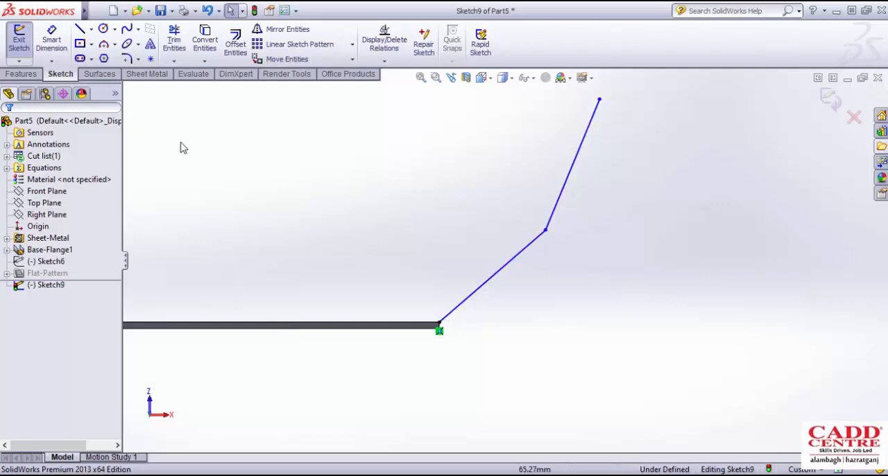
- Dimension the first line's length as 22 mm and the second line's vertical height as 20 mm
left_click(51, 40)
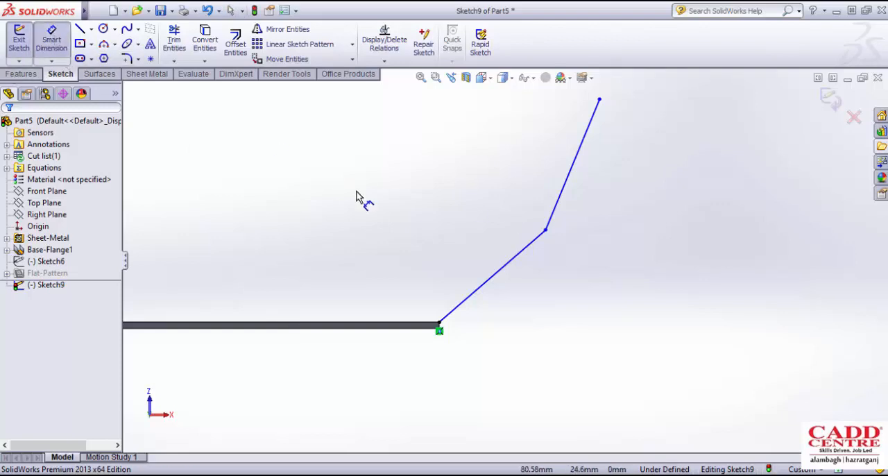
left_click(517, 254)
left_click(576, 309)
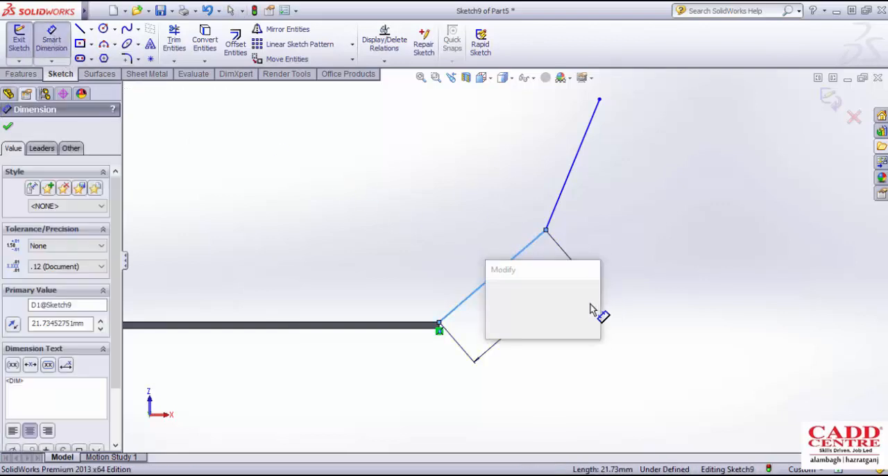
type("22")
key("Return")
left_click(565, 196)
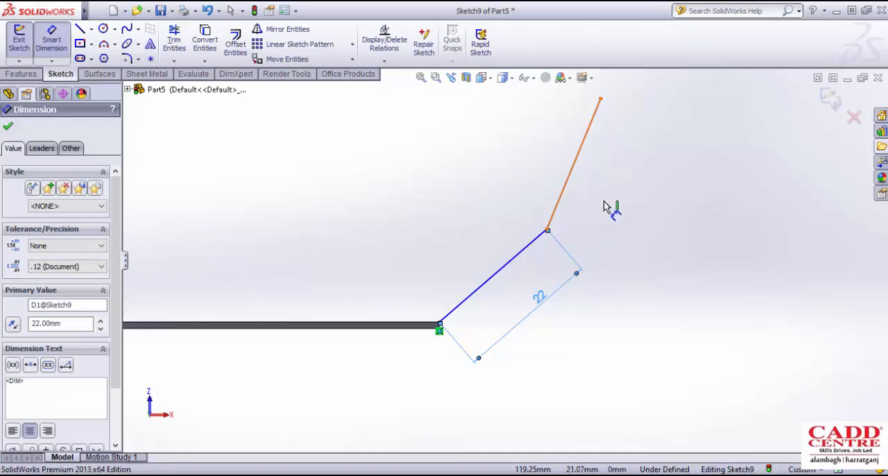
left_click(642, 220)
type("20")
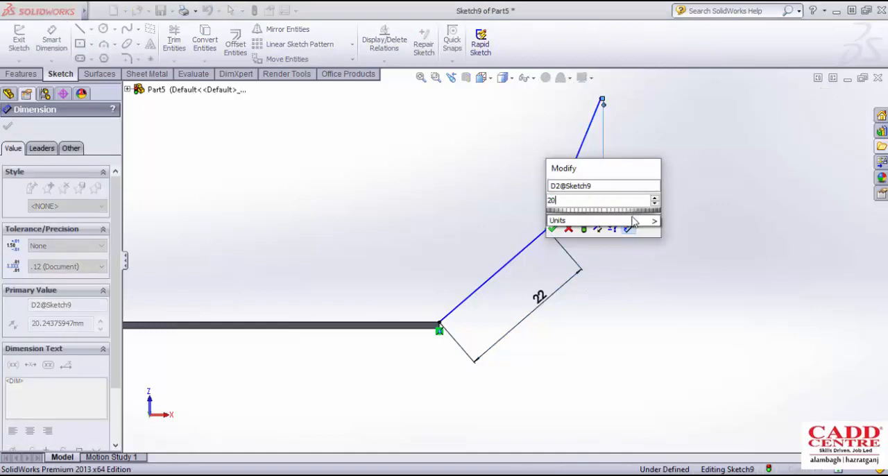
key("Return")
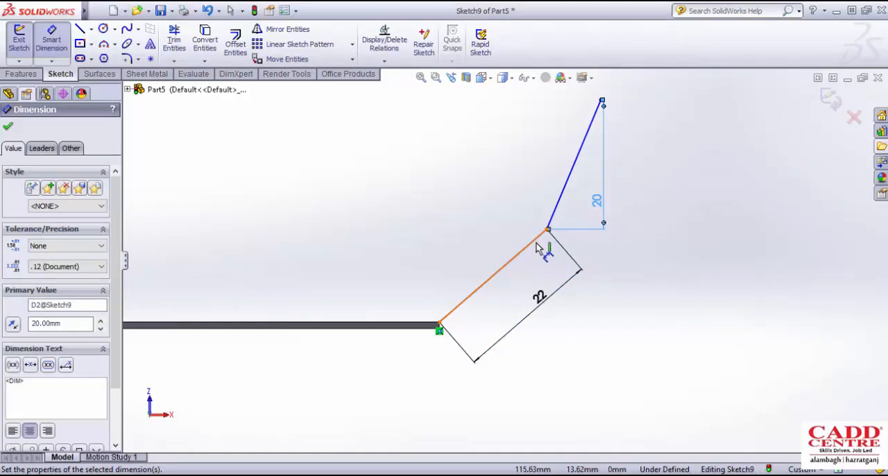
- Set the angle between the two profile lines to 150 degrees and close the sketch
left_click(543, 235)
left_click(557, 211)
left_click(621, 234)
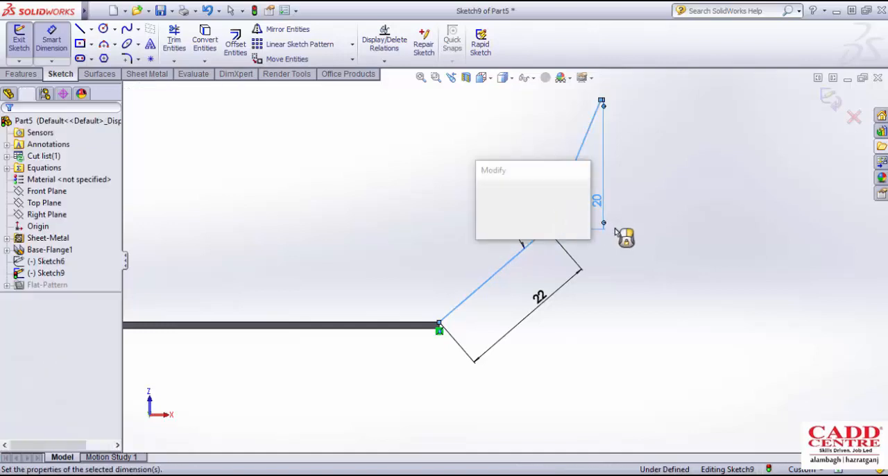
type("150")
key("Return")
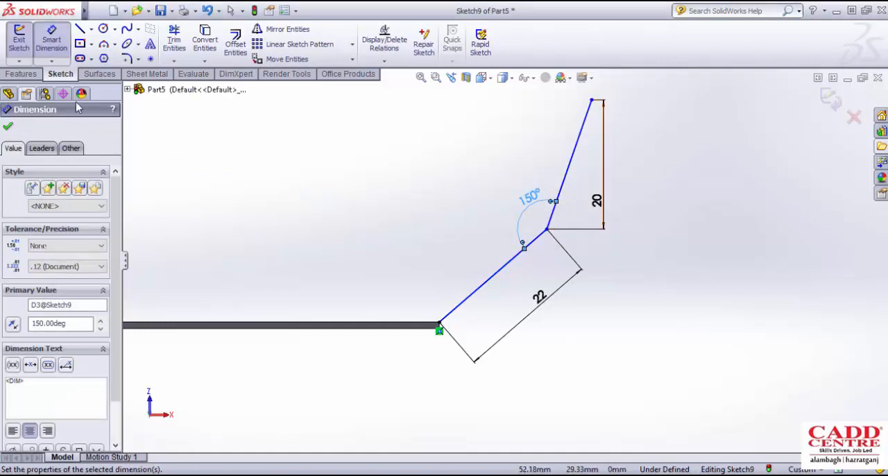
left_click(22, 51)
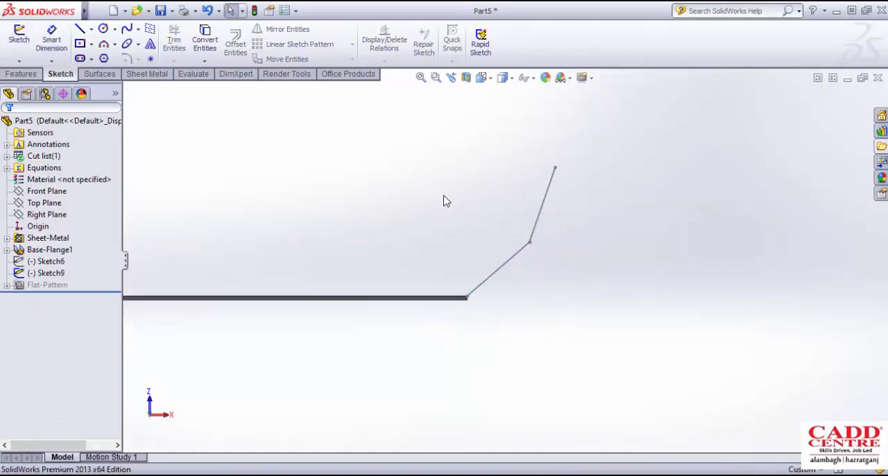
left_click(21, 74)
left_click(142, 74)
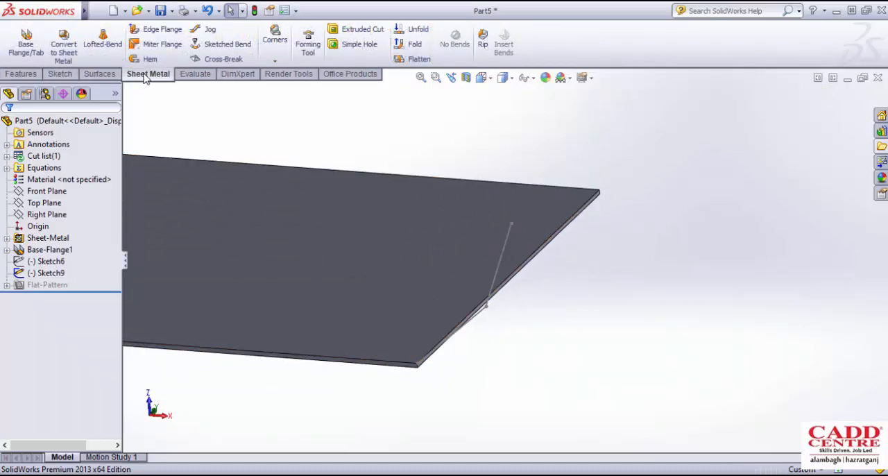
- Create a Miter Flange from the two-line profile sketch along the plate's end edge
left_click(167, 46)
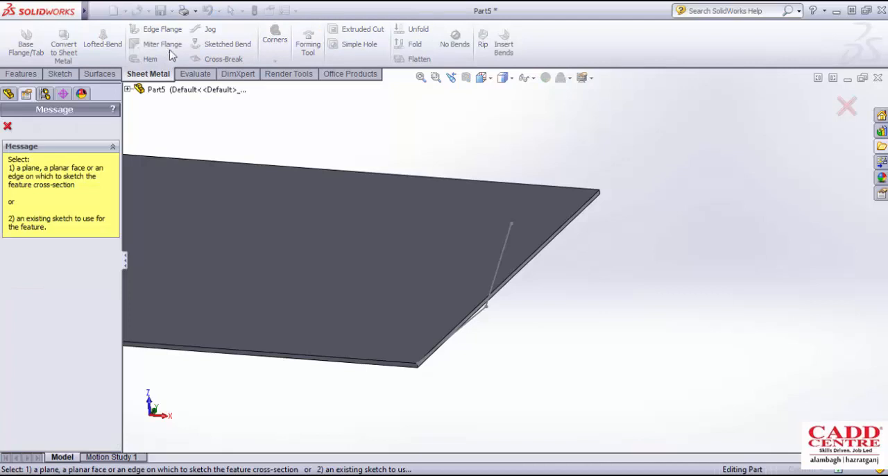
scroll(469, 288, "up", 2)
scroll(478, 319, "down", 3)
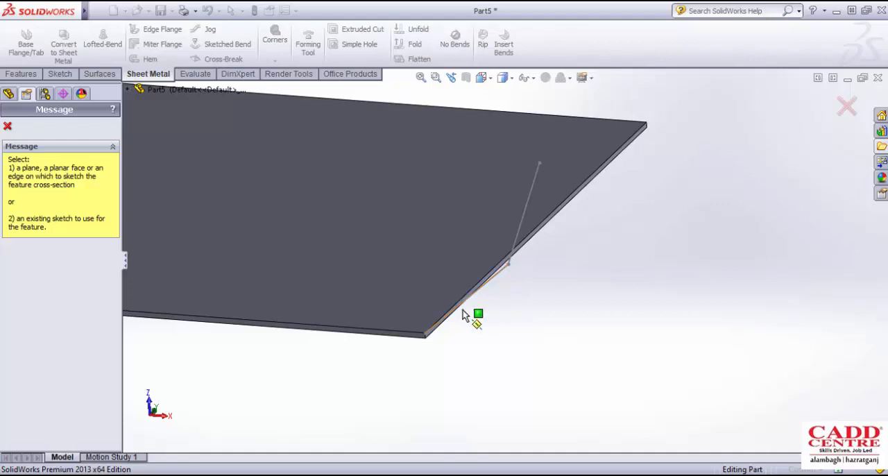
scroll(462, 320, "down", 3)
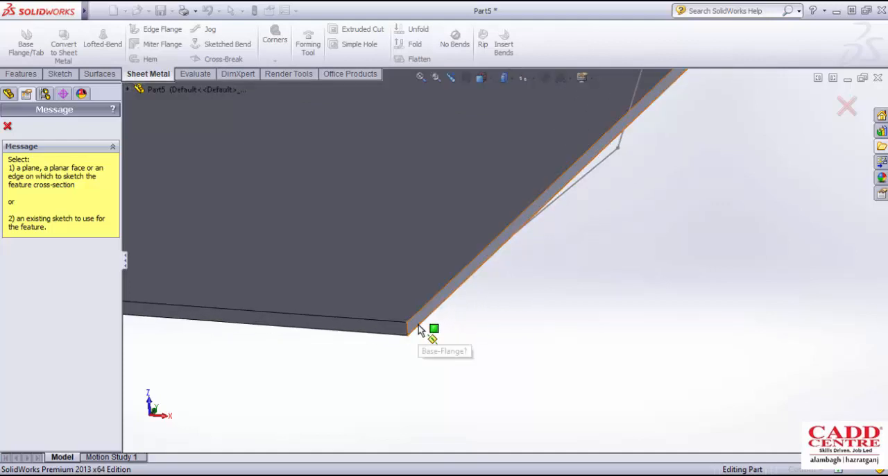
scroll(420, 325, "up", 5)
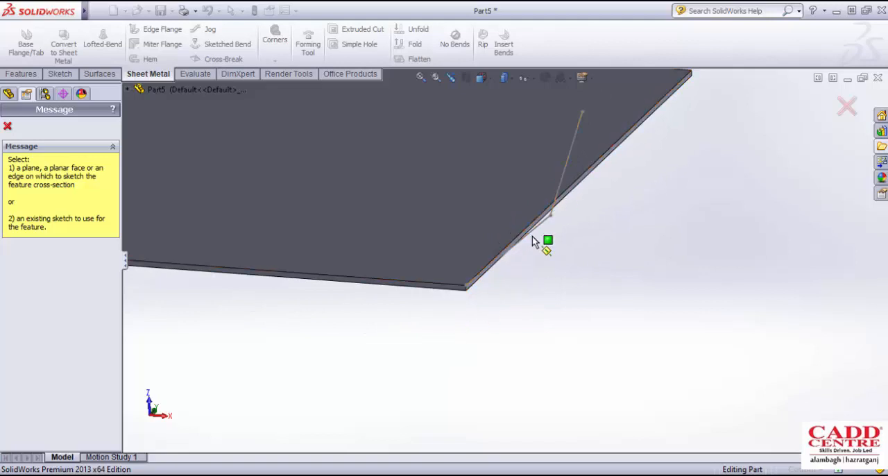
left_click(557, 201)
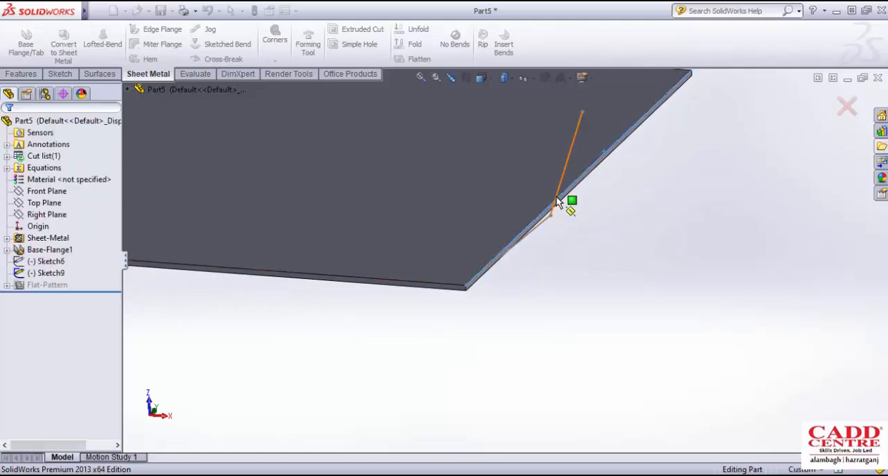
middle_click_drag(520, 248, 568, 228)
scroll(555, 243, "down", 6)
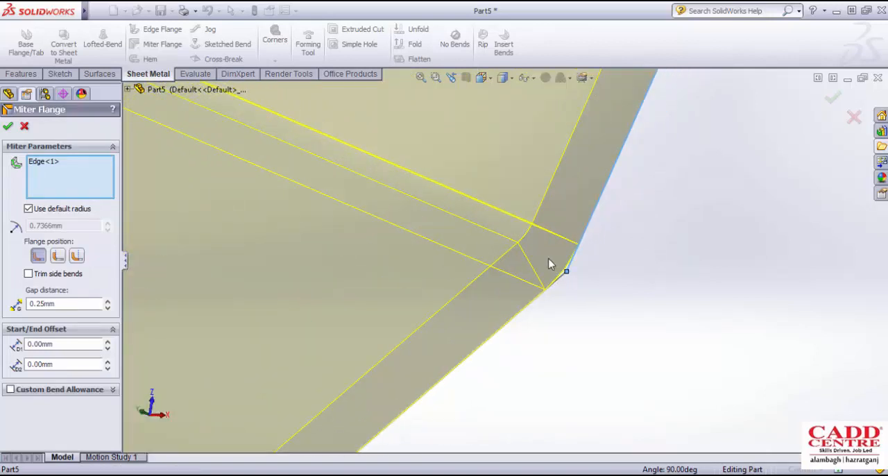
scroll(549, 264, "up", 8)
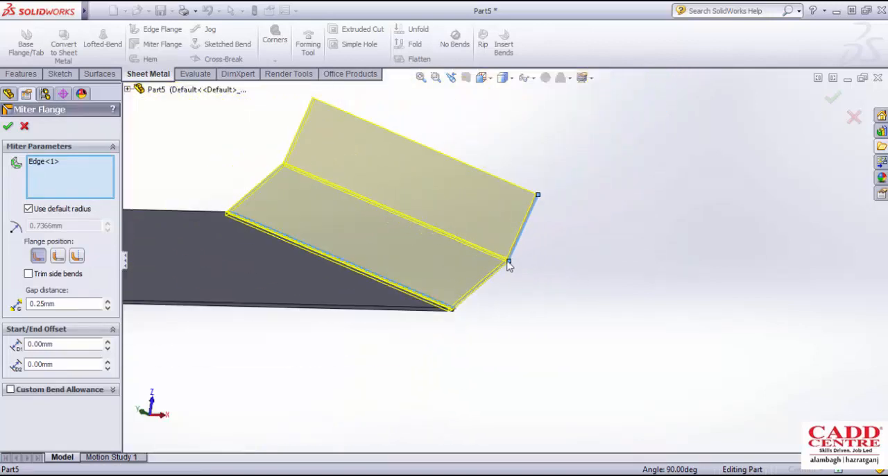
scroll(462, 270, "down", 2)
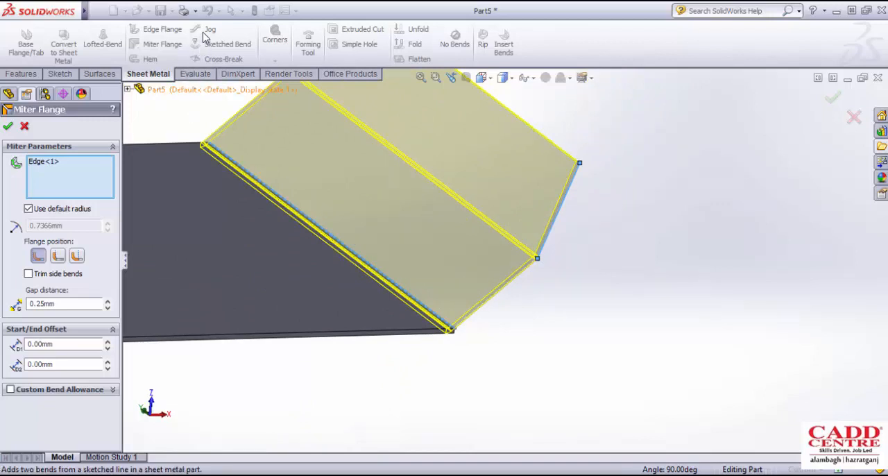
- Override the miter flange's default bend radius with 5 mm and accept the feature
left_click(28, 209)
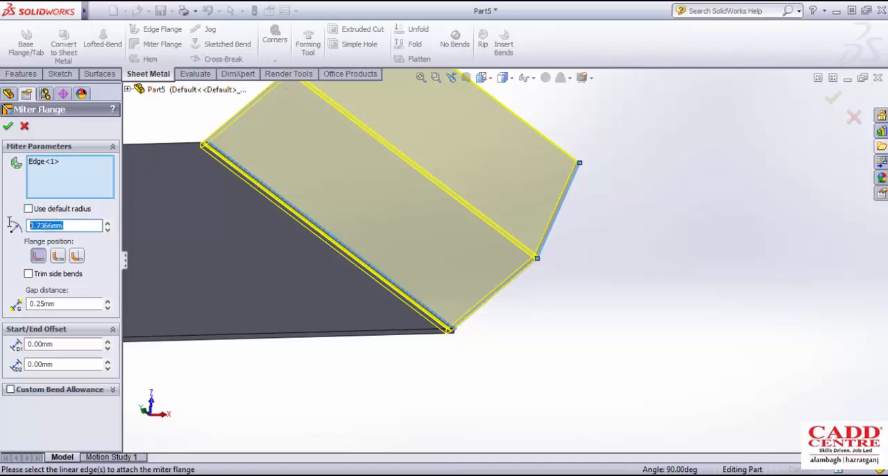
type("5")
middle_click_drag(262, 208, 424, 220)
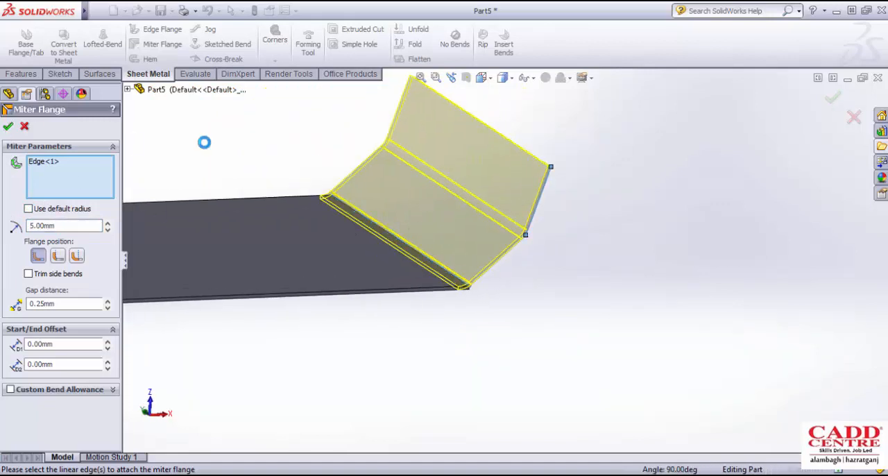
middle_click_drag(370, 173, 333, 174)
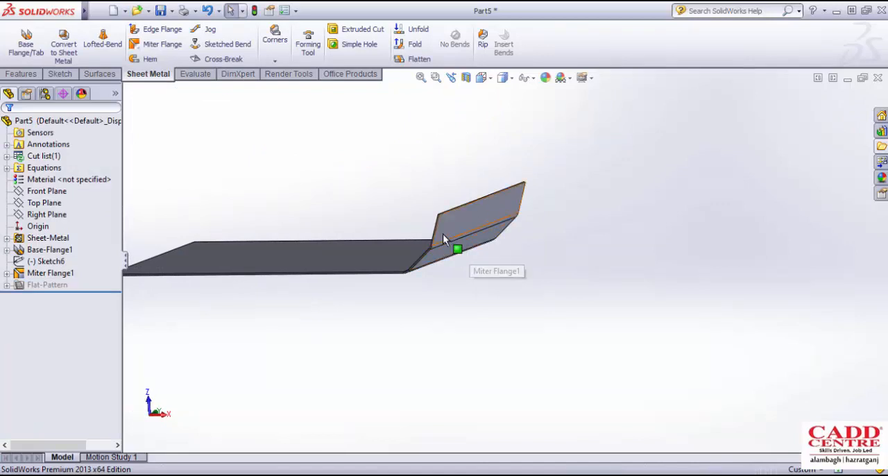
- Examine the finished miter flange's two bends, end corners and edges from several angles
scroll(447, 238, "down", 3)
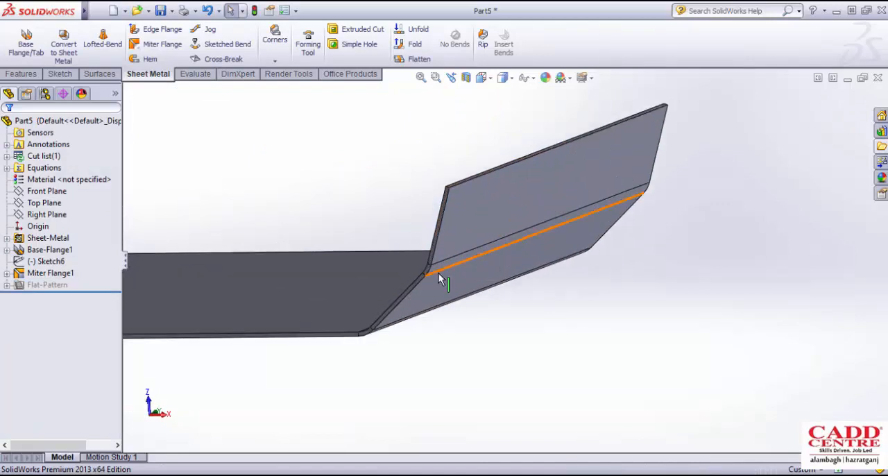
scroll(442, 270, "up", 2)
middle_click_drag(474, 228, 479, 261)
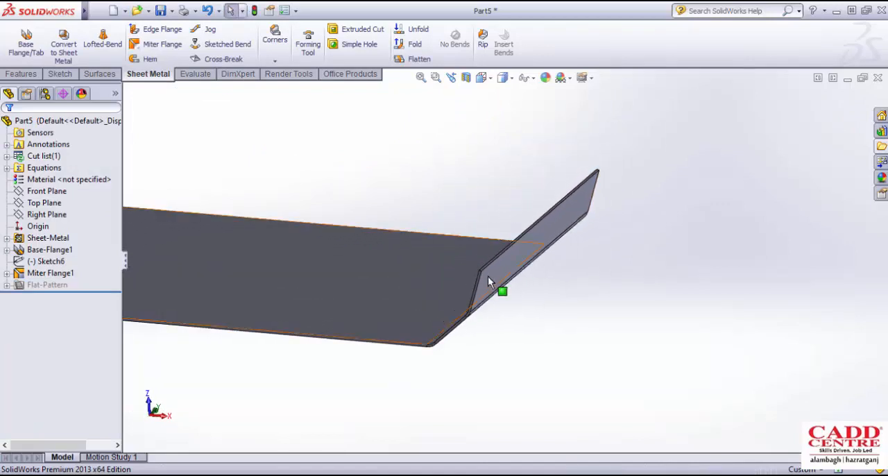
scroll(486, 269, "down", 3)
scroll(486, 271, "down", 6)
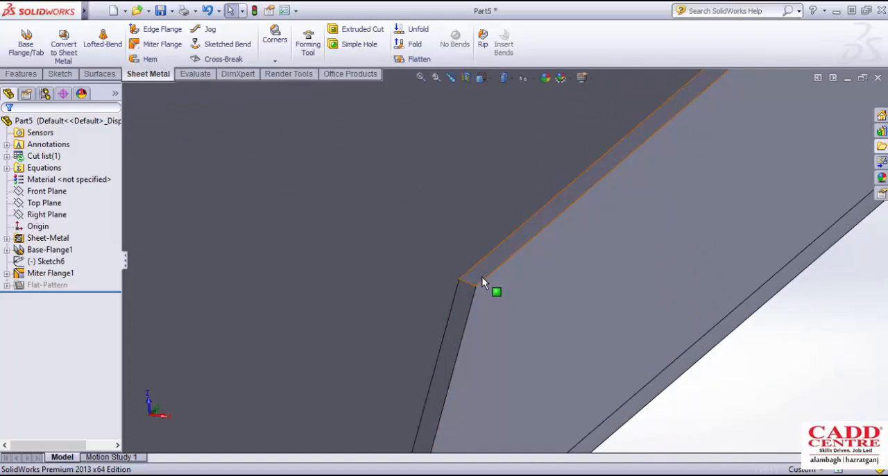
middle_click_drag(482, 277, 497, 259)
scroll(497, 262, "down", 2)
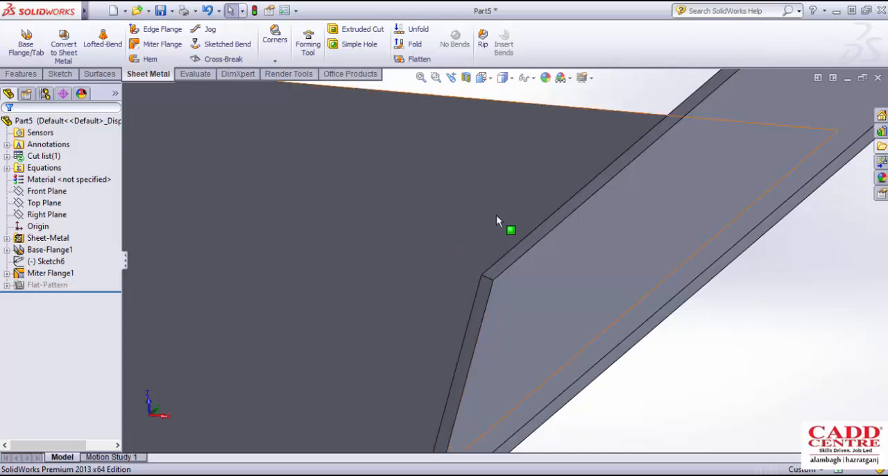
scroll(500, 222, "up", 5)
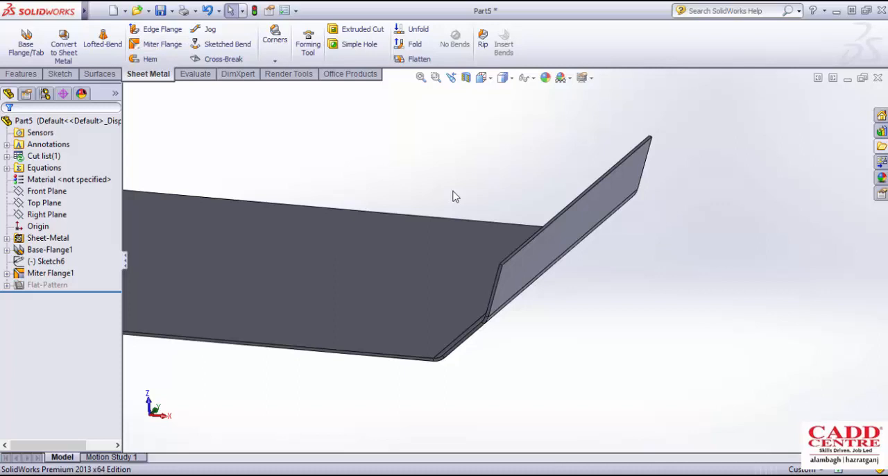
scroll(461, 323, "down", 3)
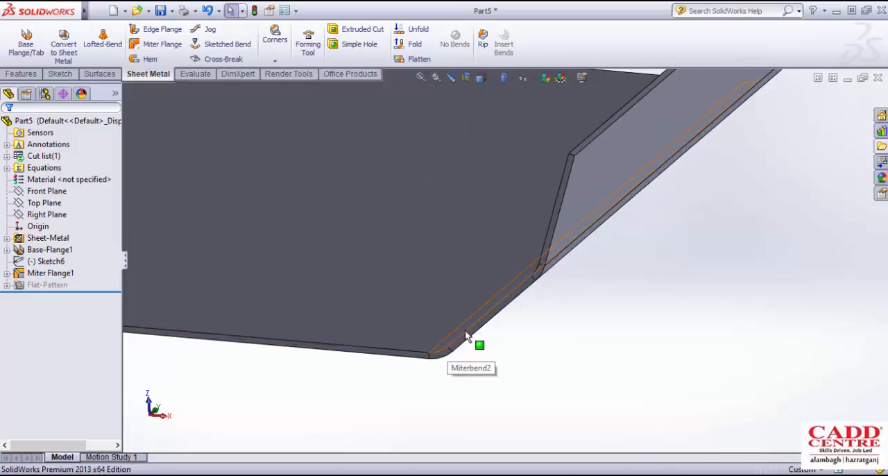
scroll(465, 337, "up", 3)
middle_click_drag(485, 256, 598, 264)
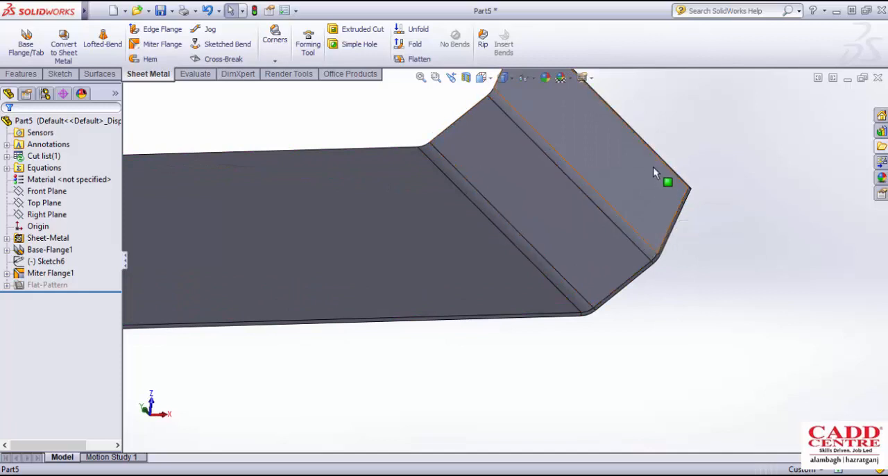
middle_click_drag(604, 254, 583, 247)
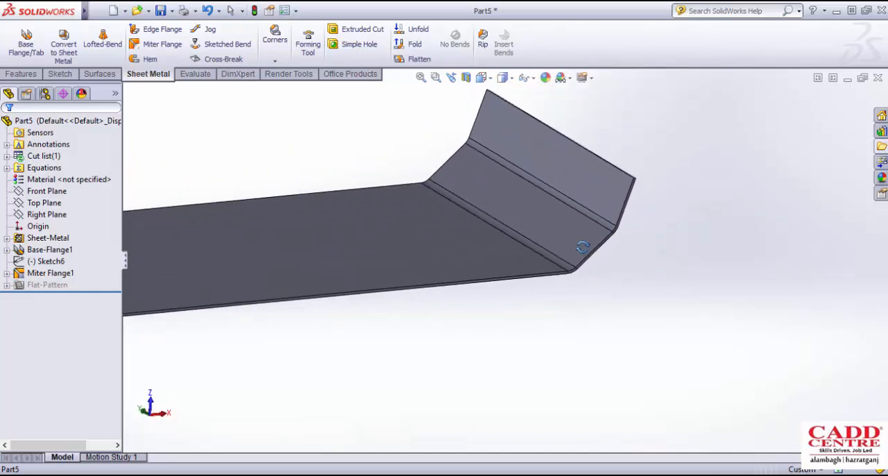
scroll(587, 217, "down", 3)
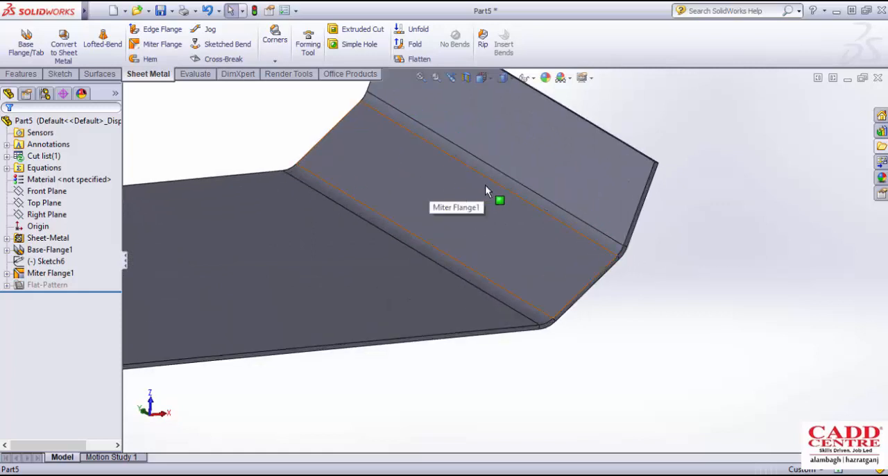
- Review the bend parameters of the flange's outer bend and the miter flange's own feature settings
left_click(505, 181)
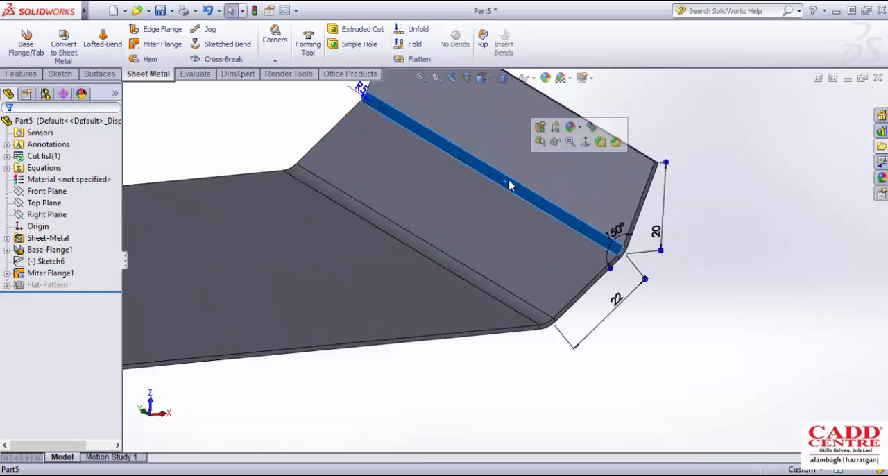
left_click(539, 132)
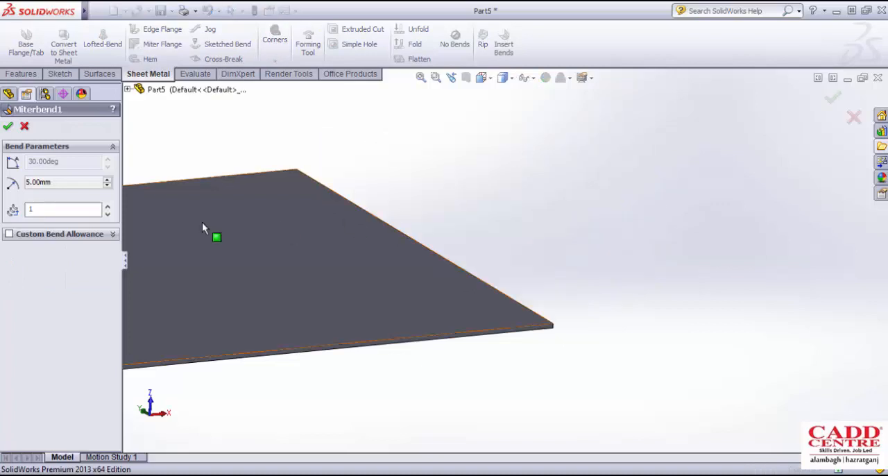
left_click(23, 125)
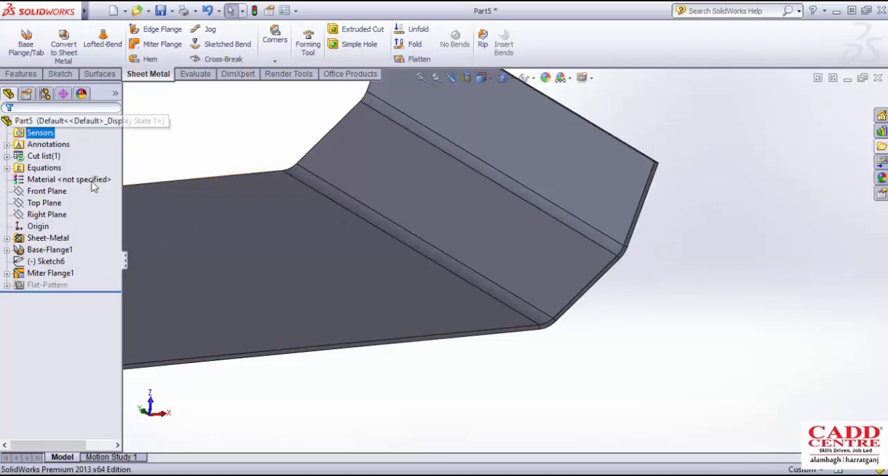
left_click(62, 274)
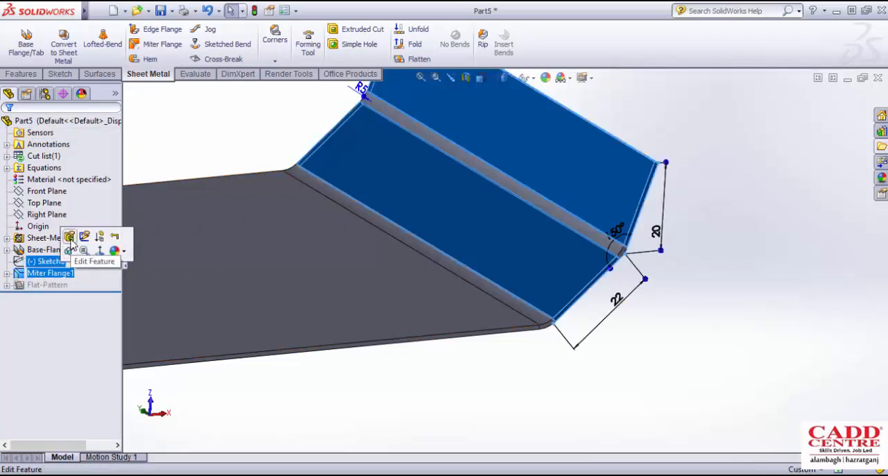
left_click(71, 236)
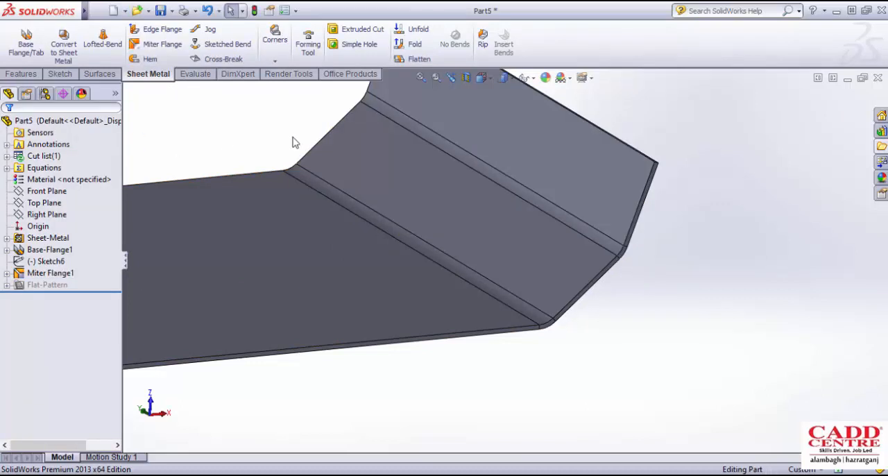
middle_click_drag(291, 141, 497, 179)
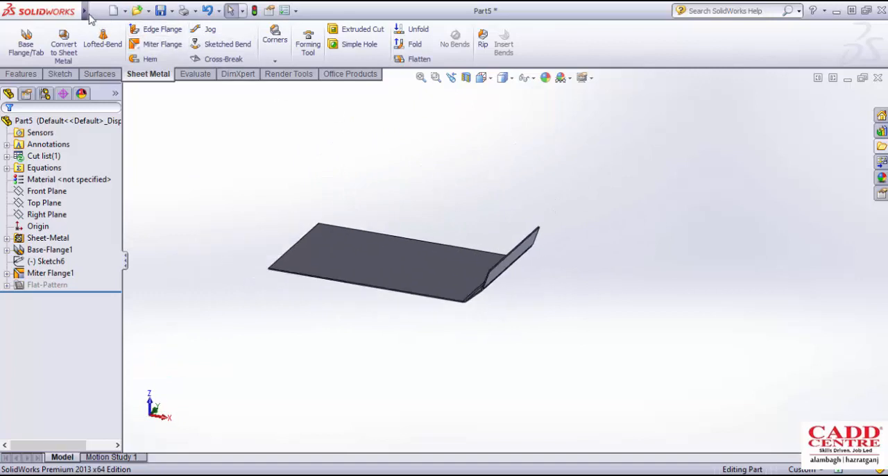
- Switch to the Assem2 assembly and examine the top plate's corner where the angled flange meets the side
left_click(847, 79)
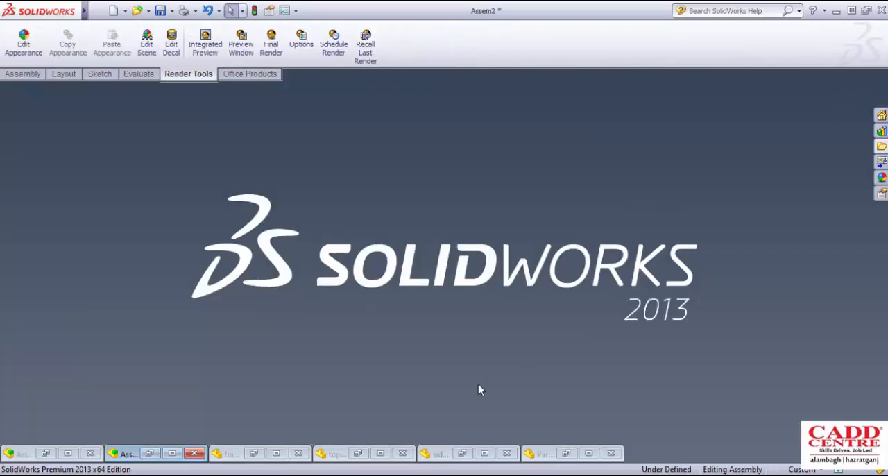
left_click(172, 455)
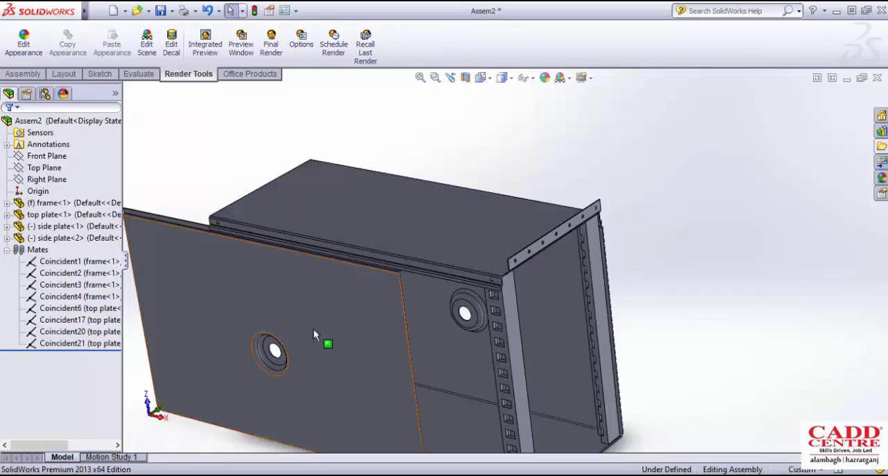
middle_click_drag(313, 328, 465, 237)
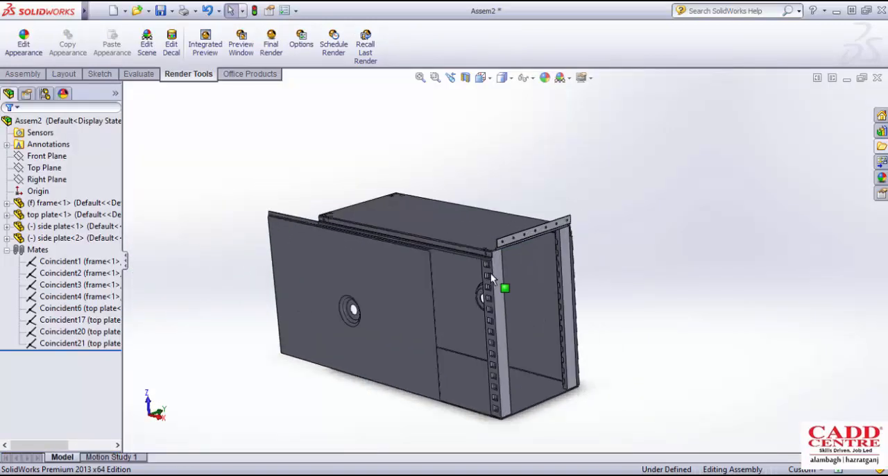
scroll(535, 222, "down", 8)
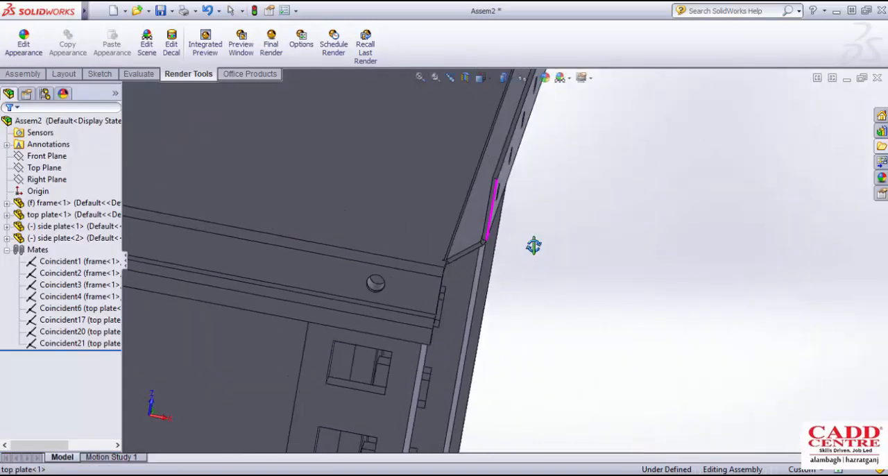
middle_click_drag(533, 245, 475, 266)
scroll(451, 206, "down", 3)
scroll(492, 251, "up", 3)
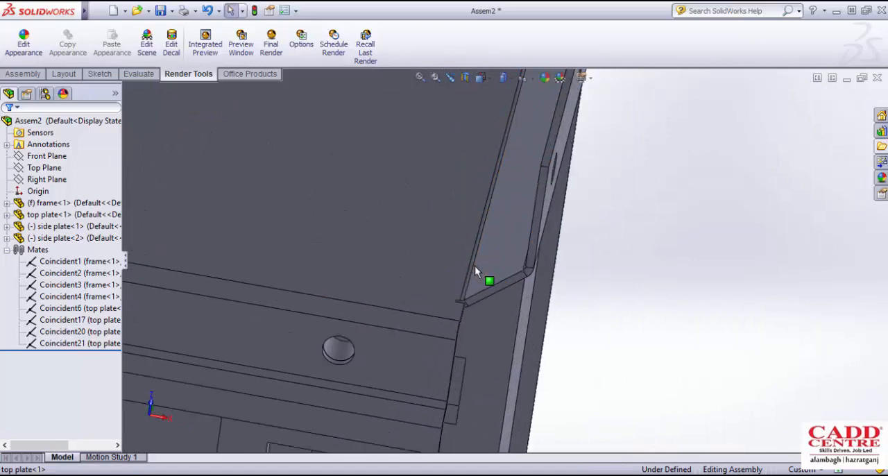
scroll(474, 266, "down", 2)
middle_click_drag(466, 330, 484, 312)
scroll(502, 279, "up", 4)
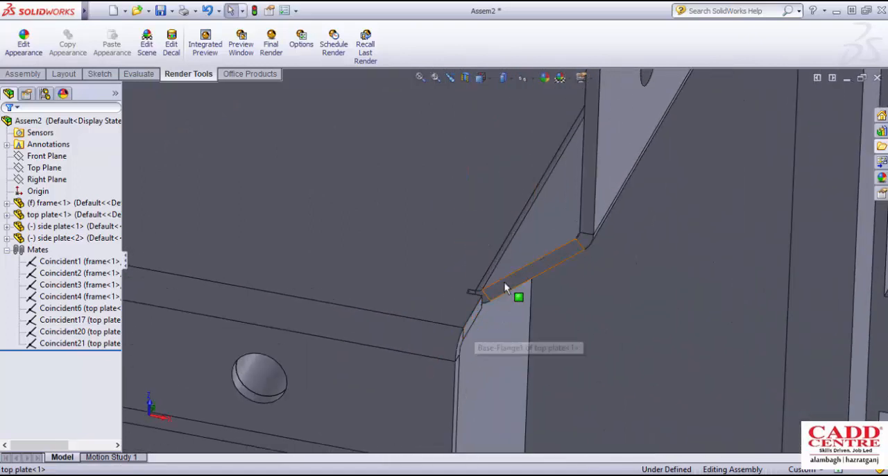
- Open the top plate part from the assembly and examine the corner between its miter flange and jogged side
left_click(456, 220)
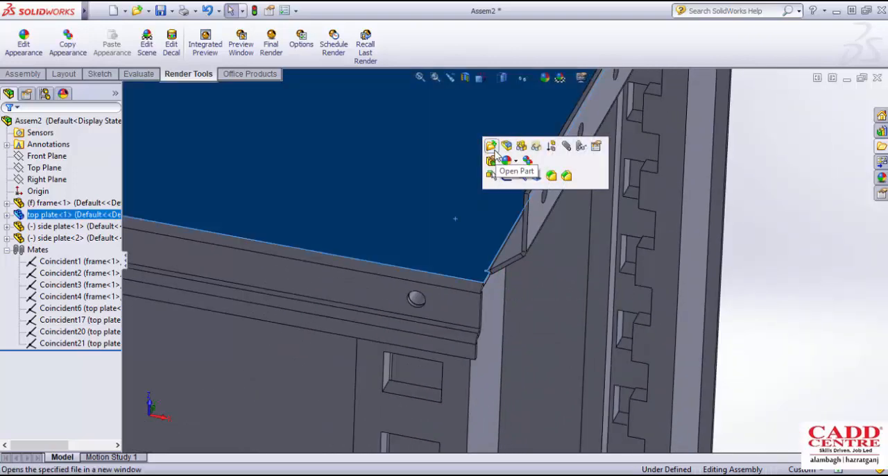
left_click(491, 146)
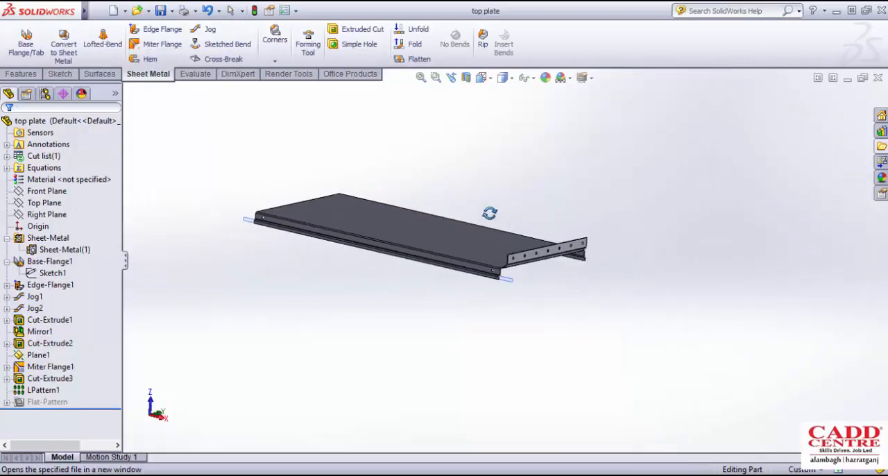
scroll(513, 267, "down", 6)
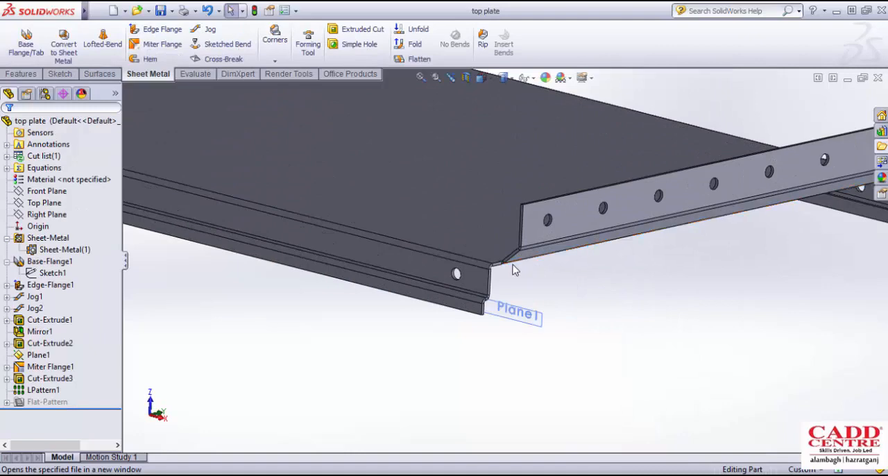
scroll(514, 270, "down", 3)
middle_click_drag(478, 279, 419, 269)
scroll(480, 322, "down", 3)
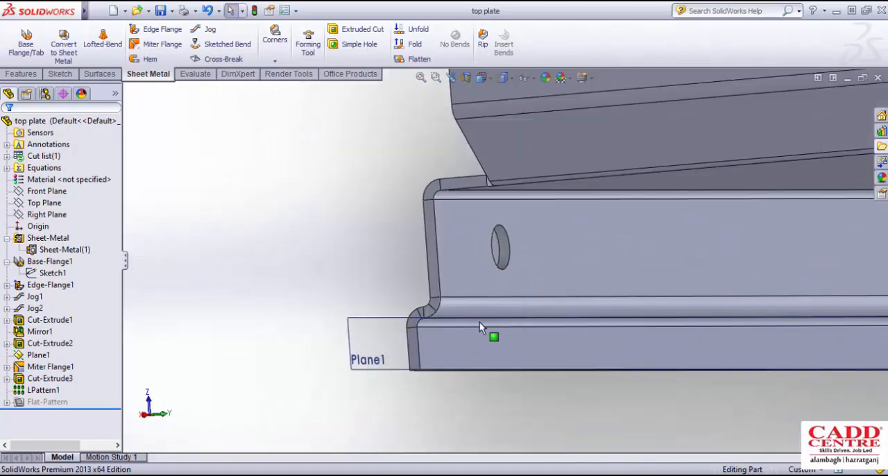
- Examine the jogged lower edge profile at the end of the top plate's side
middle_click_drag(439, 341, 478, 275)
scroll(550, 285, "down", 3)
scroll(550, 285, "down", 3)
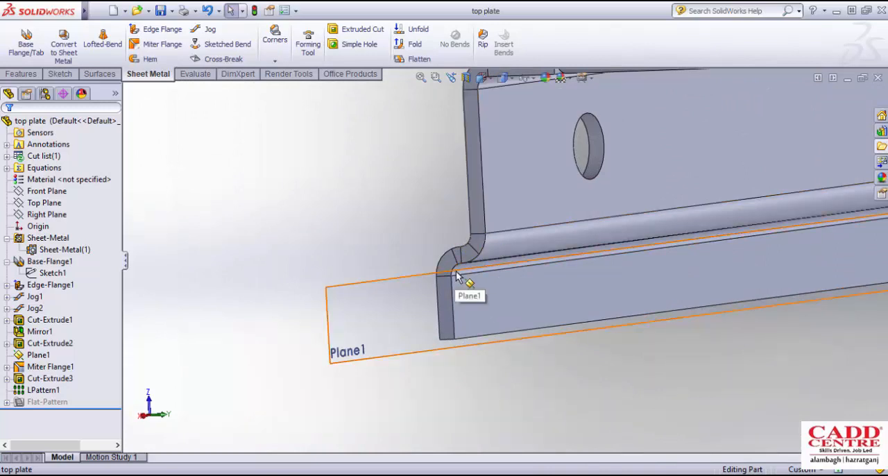
middle_click_drag(458, 276, 628, 249)
scroll(535, 222, "down", 5)
scroll(536, 221, "up", 6)
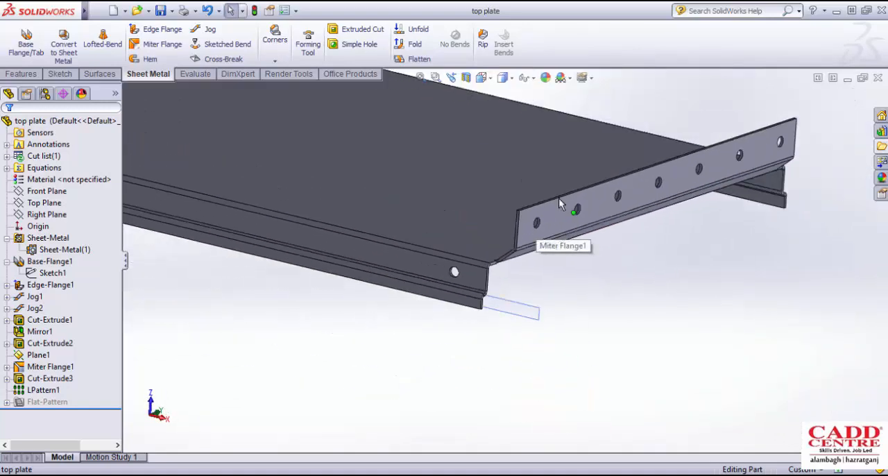
- Examine the top plate's perforated miter flange and its angled end corners from several directions
middle_click_drag(561, 180, 686, 217)
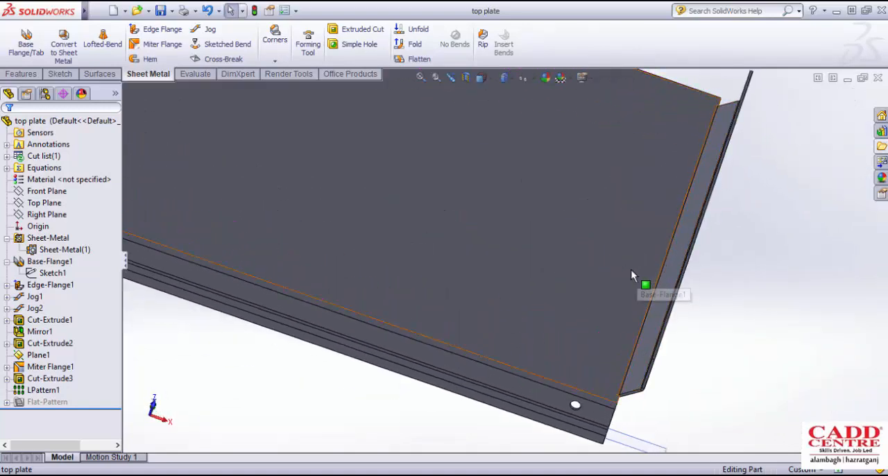
middle_click_drag(631, 269, 609, 211)
scroll(657, 239, "down", 3)
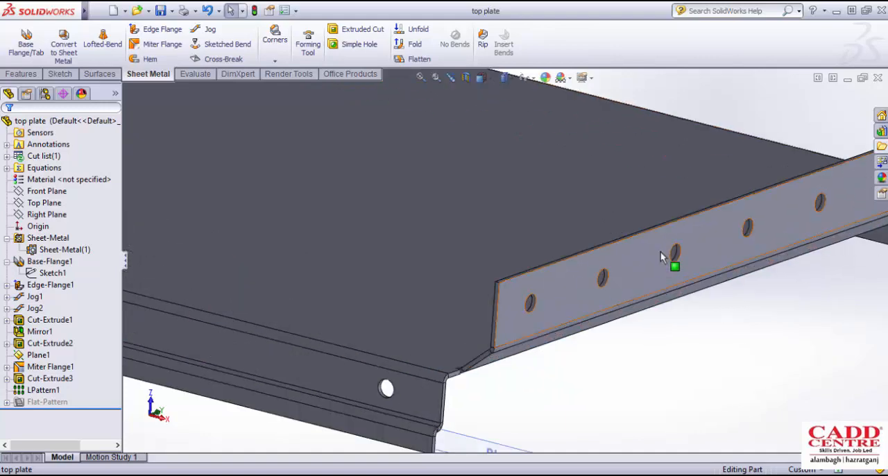
scroll(660, 251, "up", 4)
scroll(660, 243, "down", 3)
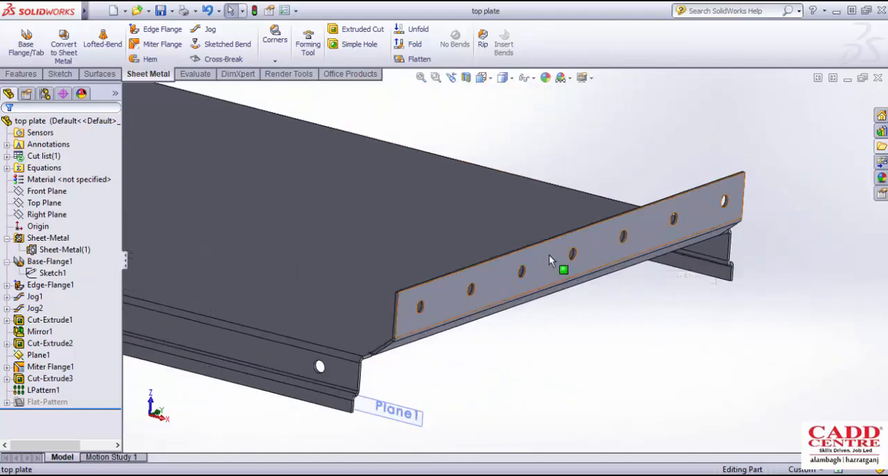
scroll(440, 298, "down", 2)
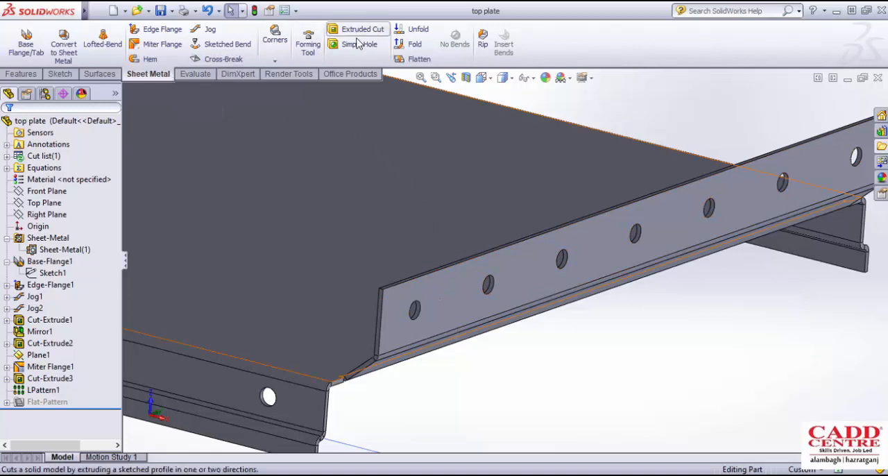
scroll(429, 336, "up", 2)
scroll(428, 328, "down", 2)
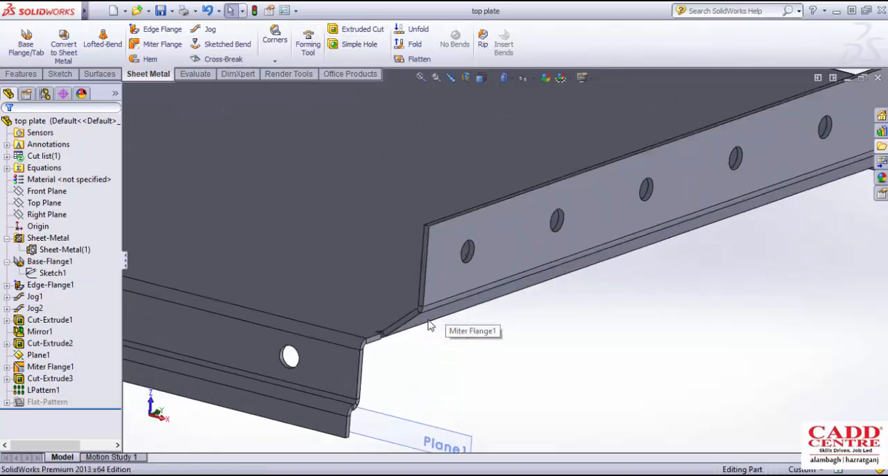
middle_click_drag(428, 324, 444, 336)
scroll(435, 337, "down", 3)
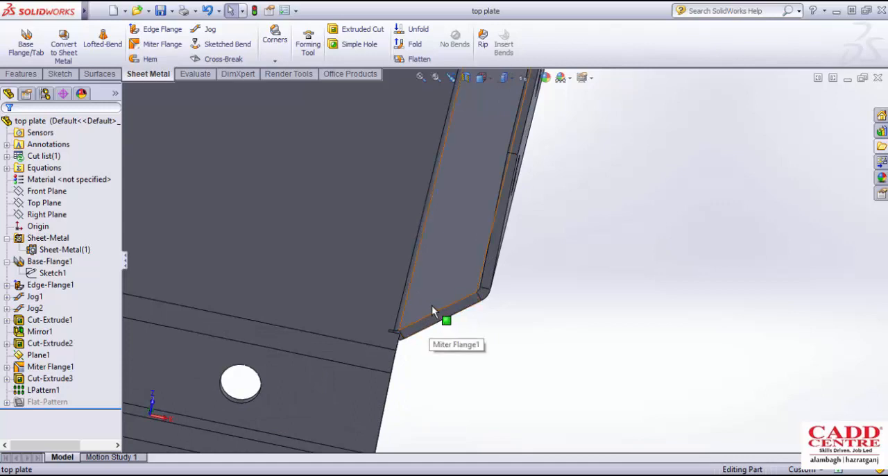
scroll(430, 310, "up", 3)
middle_click_drag(435, 306, 583, 249)
scroll(628, 225, "down", 2)
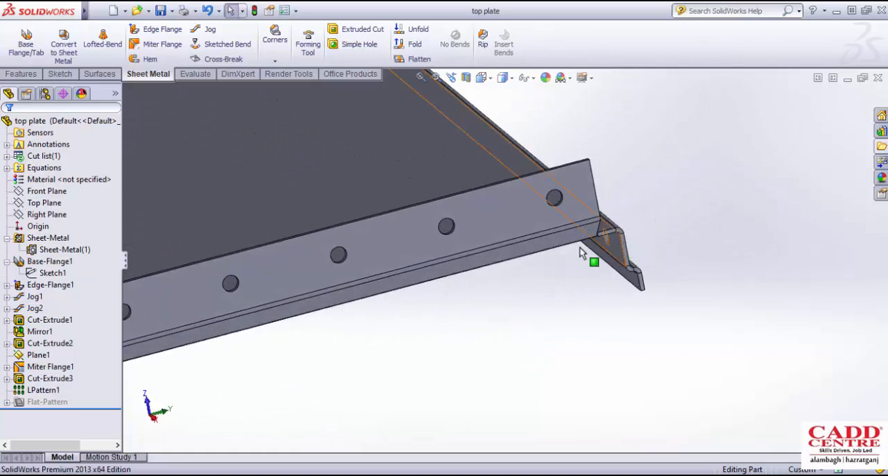
- Select the profile sketch inside Miter Flange1 and examine its lines and dimensions at the plate's corner
left_click(6, 366)
left_click(48, 380)
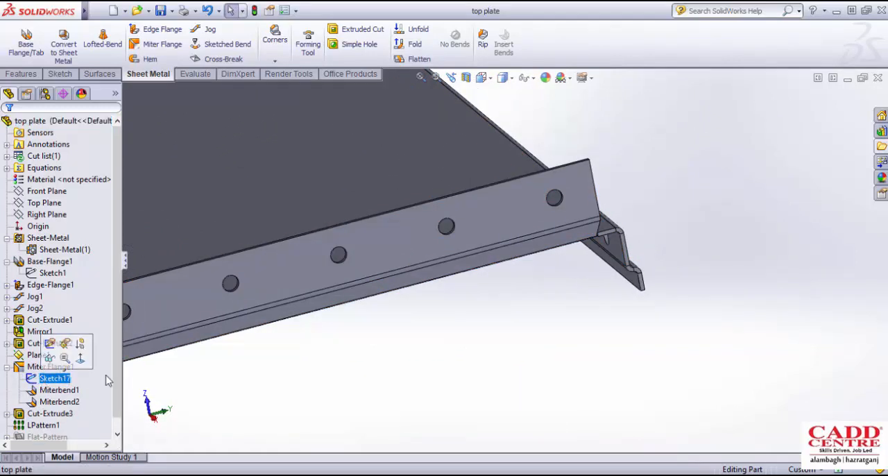
scroll(442, 301, "up", 6)
scroll(466, 267, "down", 2)
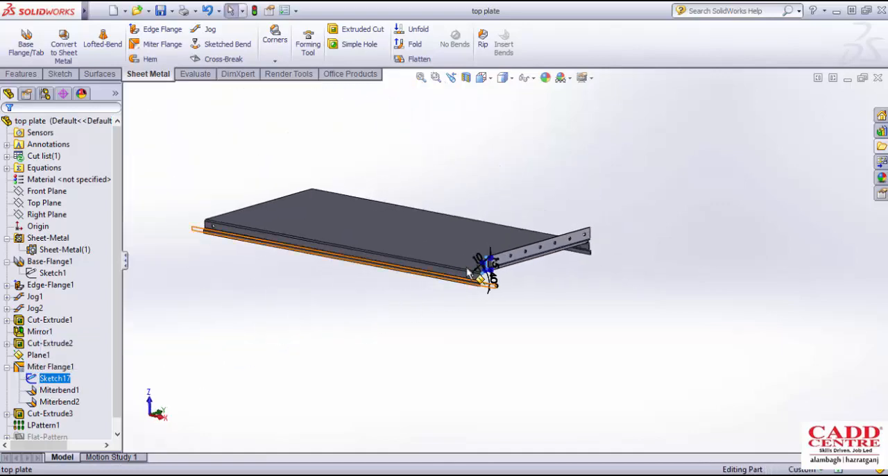
scroll(474, 276, "down", 9)
scroll(502, 321, "down", 6)
mouse_move(482, 297)
middle_mouse_down()
mouse_move(500, 319)
mouse_move(451, 321)
middle_mouse_up()
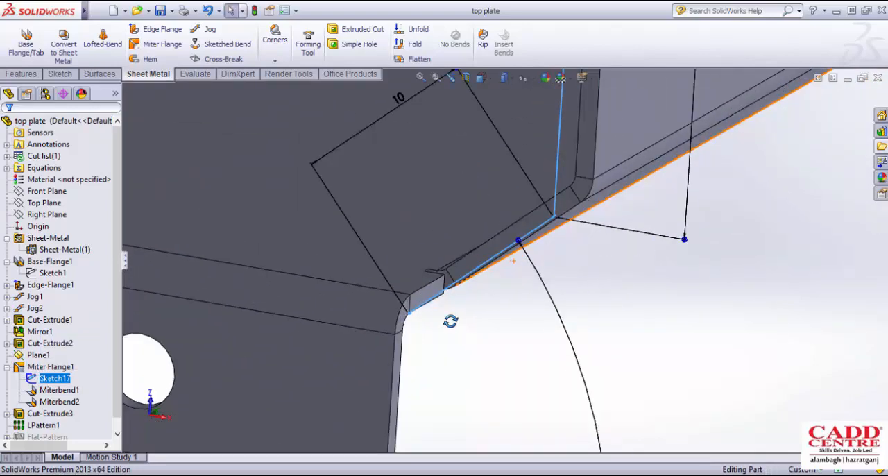
scroll(422, 329, "down", 3)
scroll(407, 300, "up", 7)
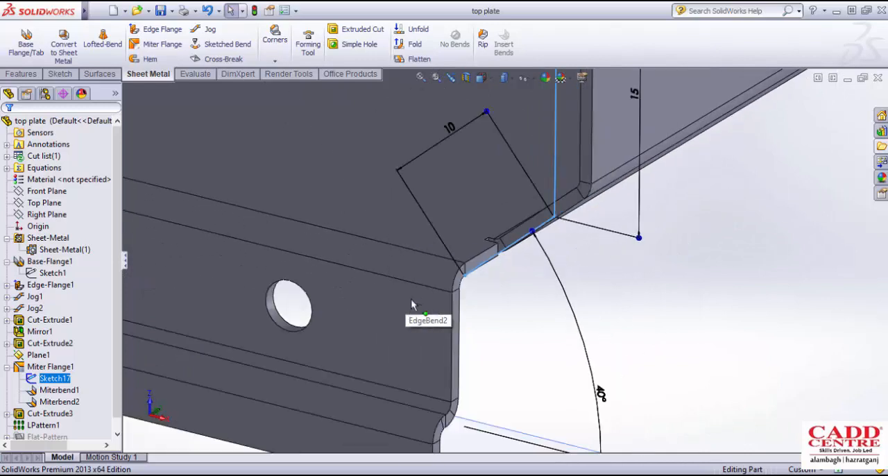
middle_click_drag(466, 301, 452, 309)
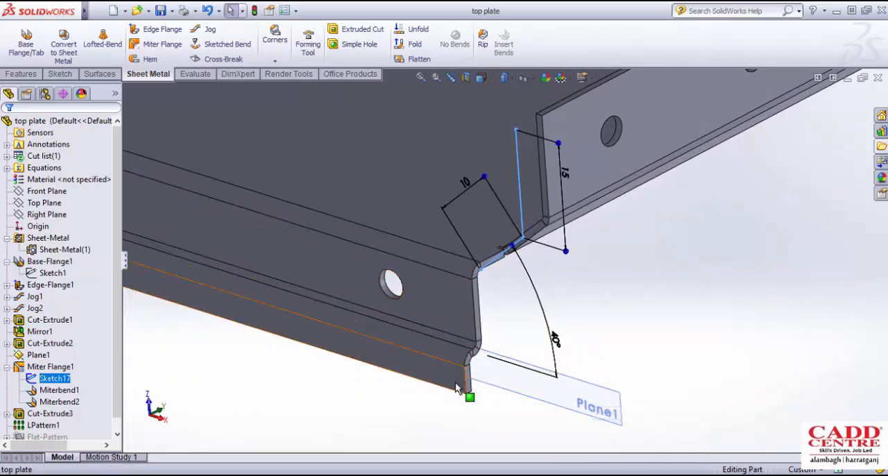
scroll(493, 273, "down", 3)
scroll(495, 286, "up", 3)
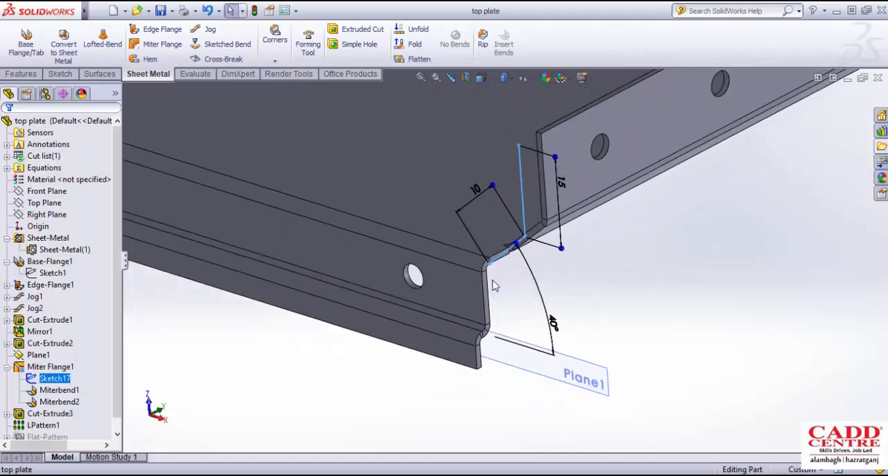
scroll(534, 196, "up", 2)
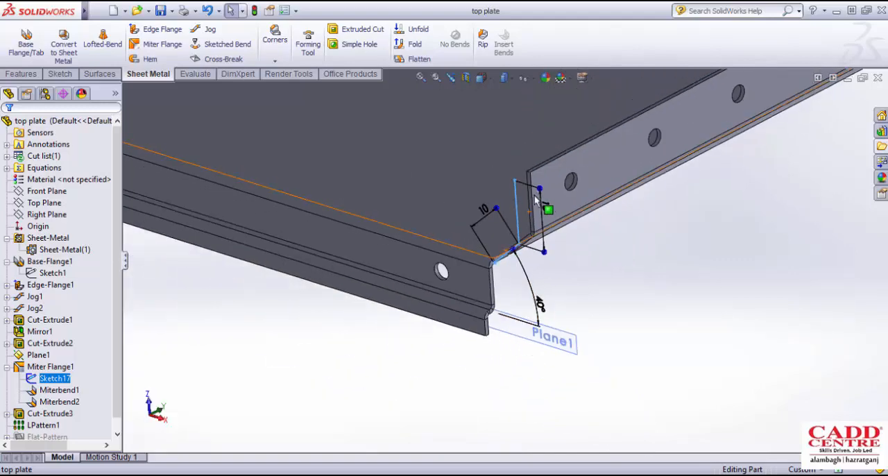
scroll(481, 279, "down", 3)
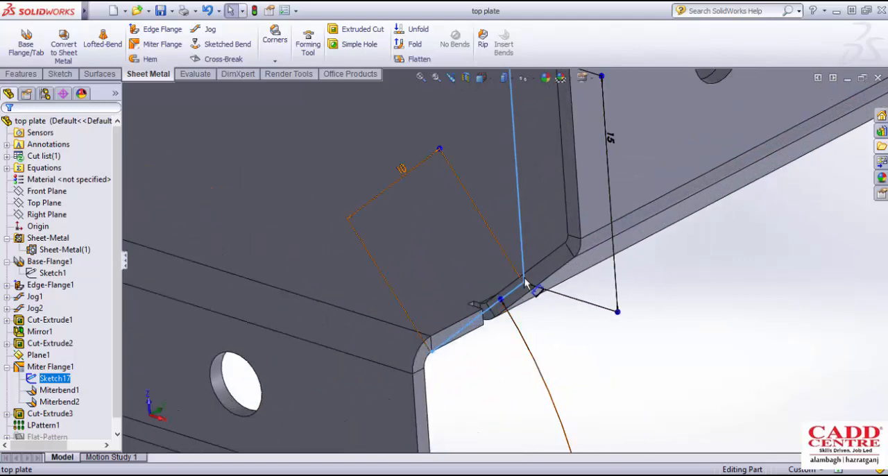
scroll(526, 286, "up", 7)
scroll(560, 203, "down", 3)
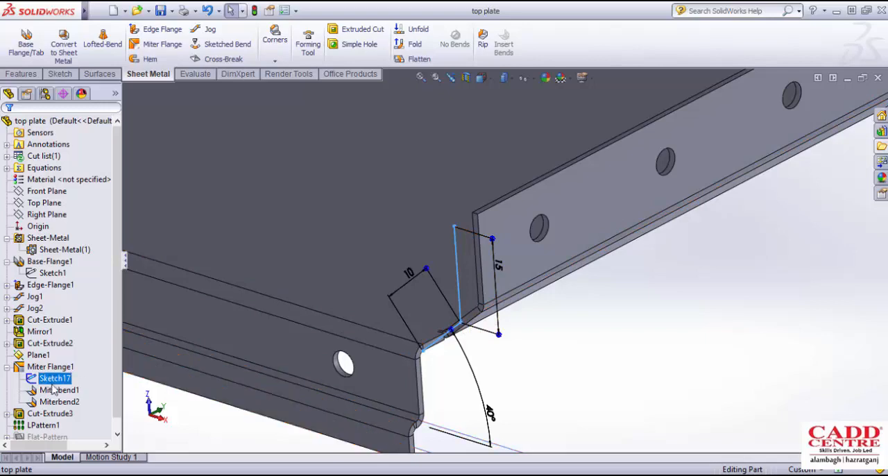
scroll(466, 311, "up", 2)
scroll(467, 312, "up", 4)
scroll(486, 292, "down", 2)
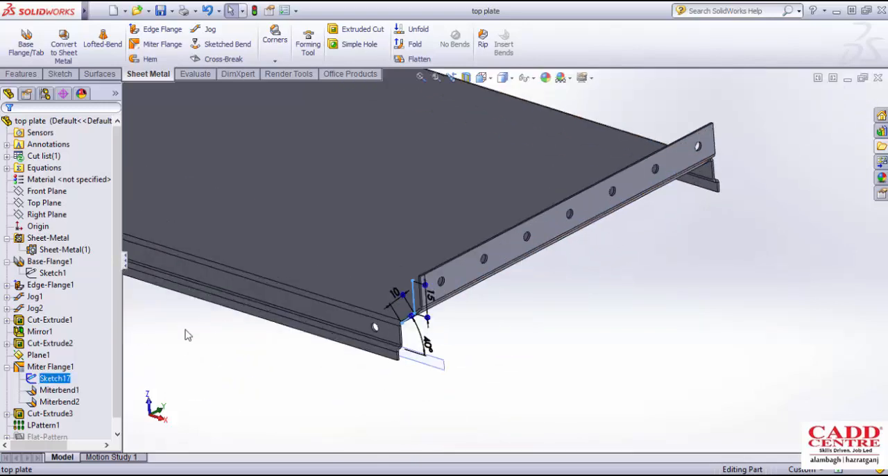
- Try a 10 mm start offset on Miter Flange1, inspect the preview at the flange's end, and discard the edit
left_click(55, 366)
left_click(64, 332)
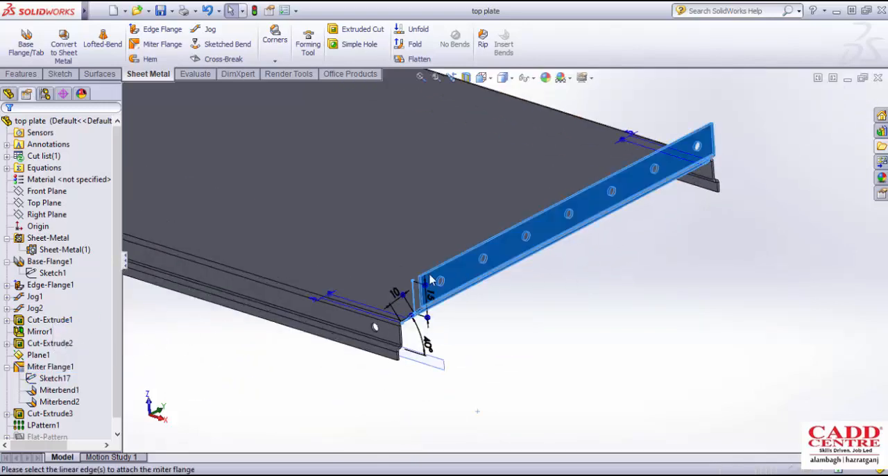
scroll(454, 286, "down", 3)
mouse_move(464, 288)
middle_mouse_down()
mouse_move(490, 282)
mouse_move(479, 286)
middle_mouse_up()
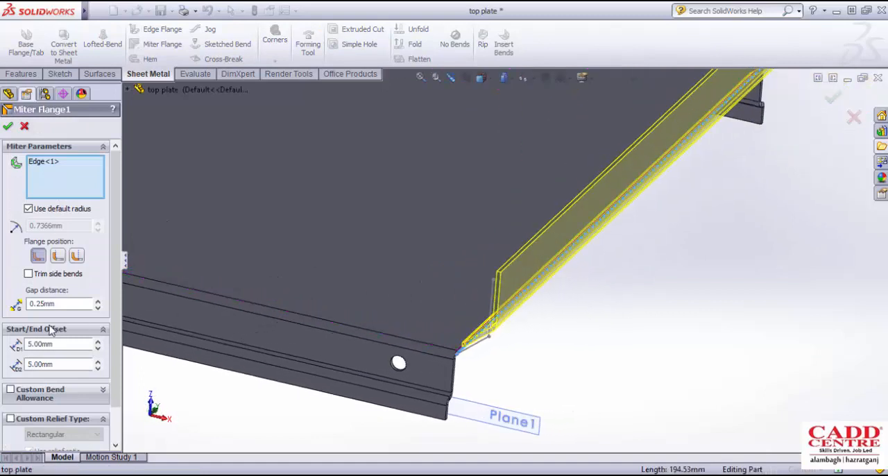
scroll(119, 316, "down", 2)
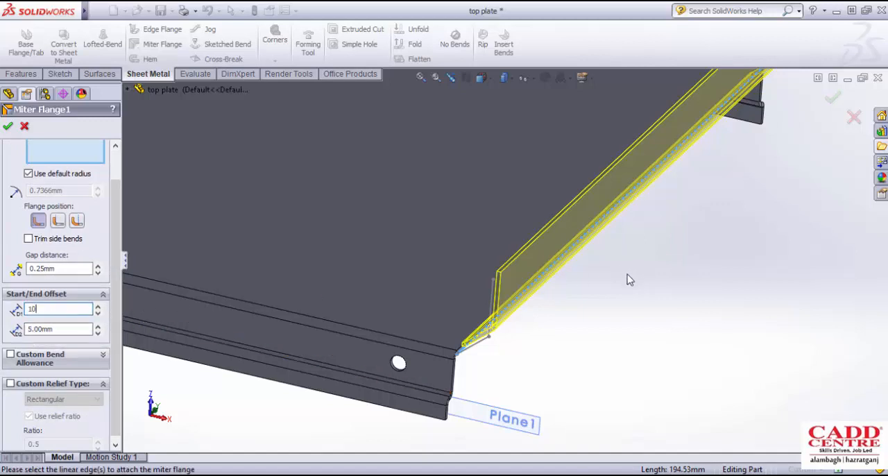
key("Return")
scroll(492, 321, "down", 5)
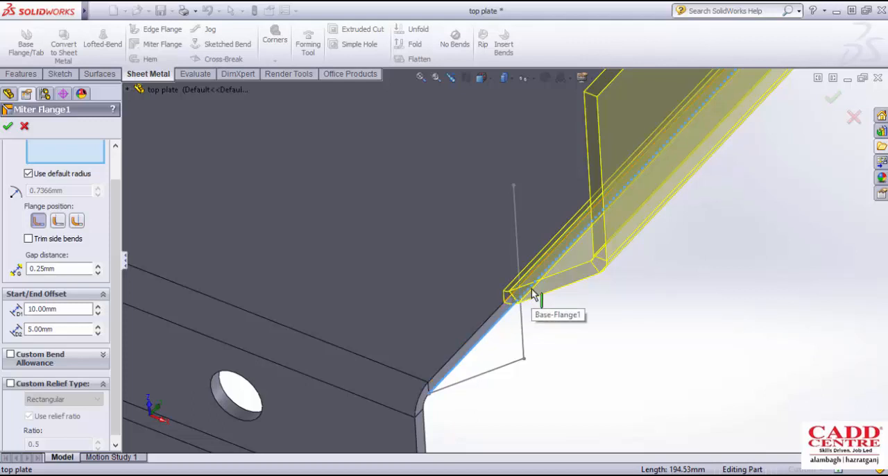
scroll(617, 289, "up", 7)
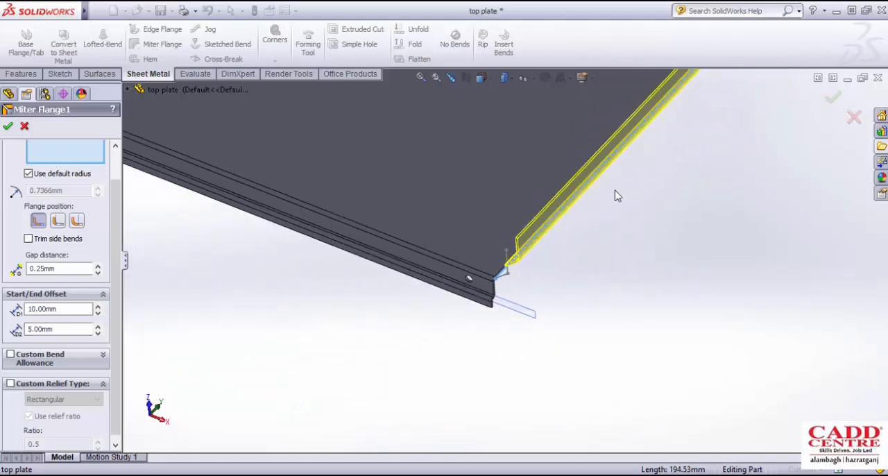
middle_click_drag(615, 194, 605, 160)
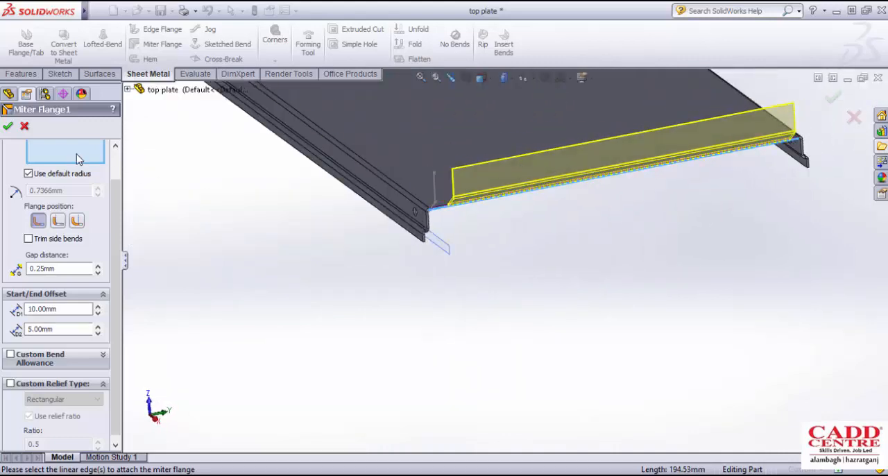
left_click(26, 126)
- Switch back to the Assem2 assembly and examine where the side plate meets the top plate's lower edge
left_click(848, 79)
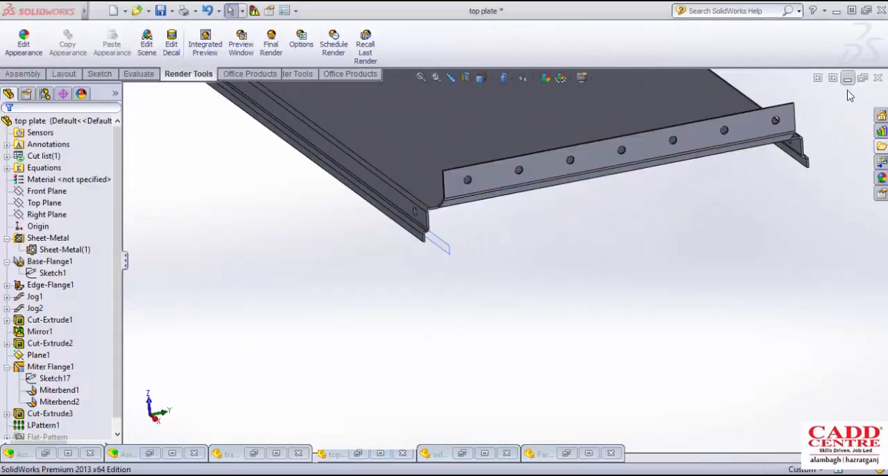
left_click(106, 61)
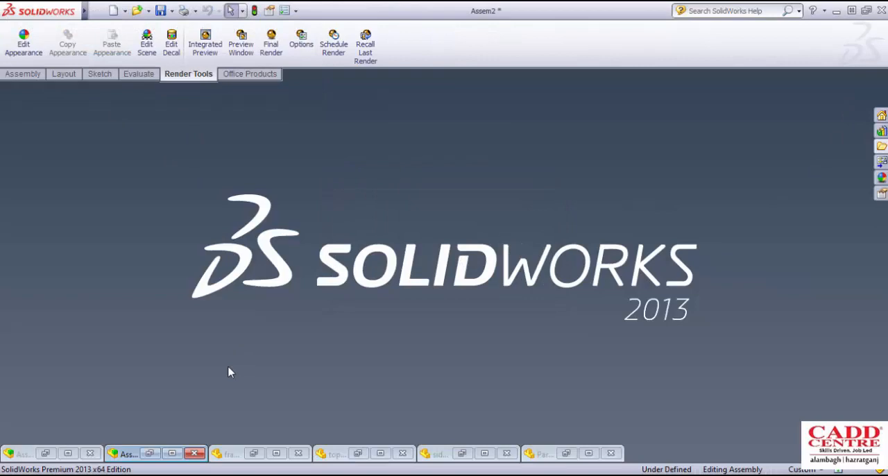
left_click(172, 455)
scroll(468, 275, "up", 6)
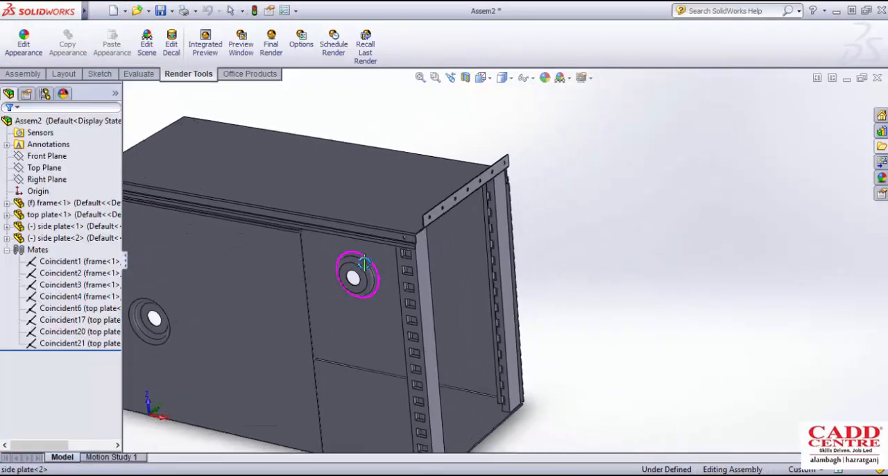
scroll(363, 268, "up", 3)
scroll(357, 256, "down", 5)
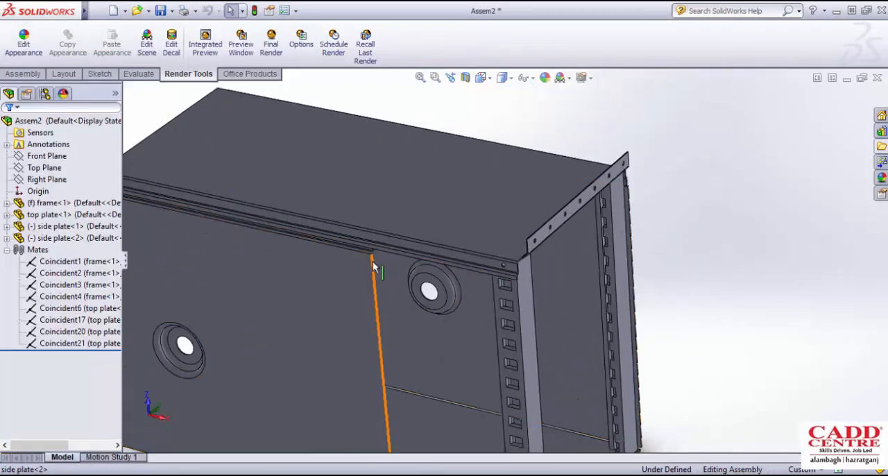
scroll(373, 267, "down", 3)
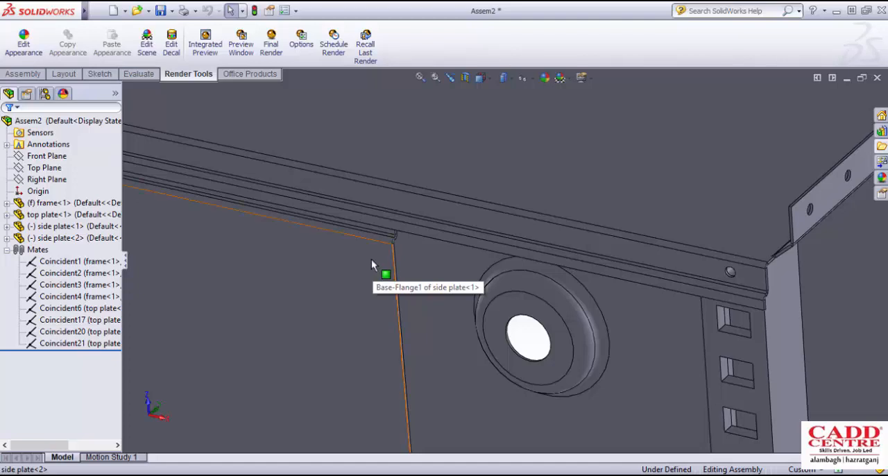
scroll(405, 242, "up", 8)
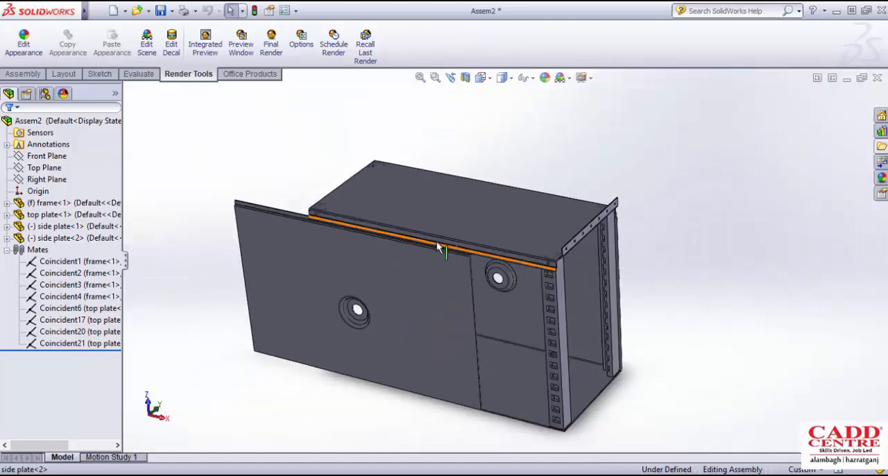
- Slide the front side plate along the top plate's edge until it covers the frame's open side
scroll(407, 252, "down", 3)
left_click(427, 248)
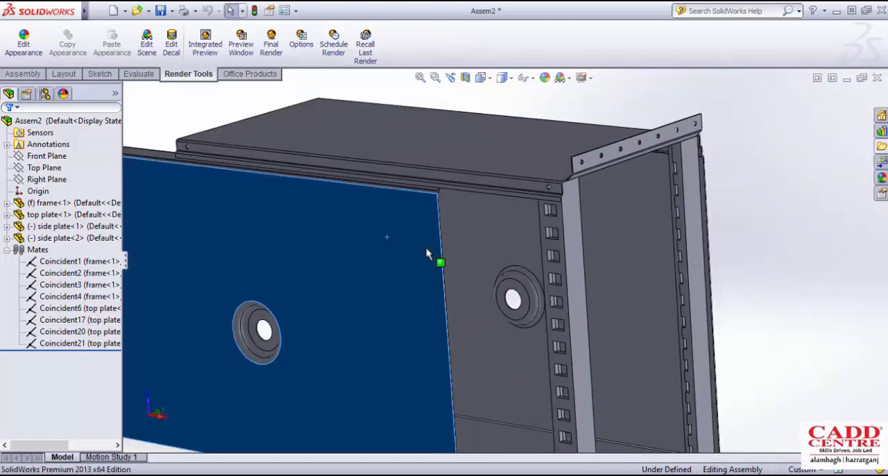
scroll(525, 283, "down", 2)
left_click_drag(525, 283, 597, 306)
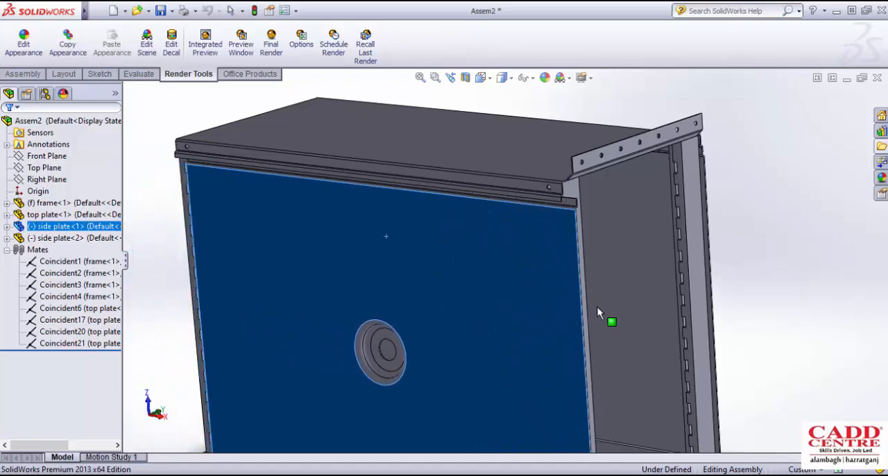
- Examine how the side plate's jogged edge fits against the top plate's jog, including the whole enclosure
scroll(513, 279, "up", 2)
middle_click_drag(513, 279, 458, 245)
scroll(505, 238, "down", 7)
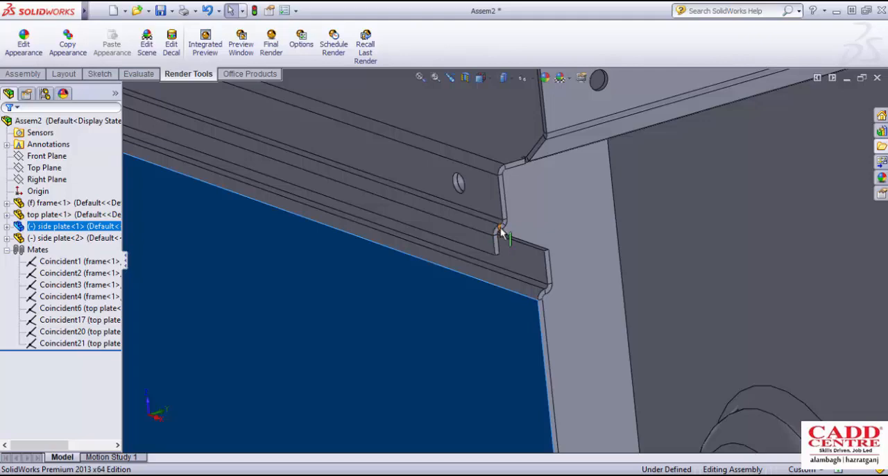
scroll(498, 251, "up", 3)
scroll(496, 251, "up", 4)
middle_click_drag(482, 234, 493, 239)
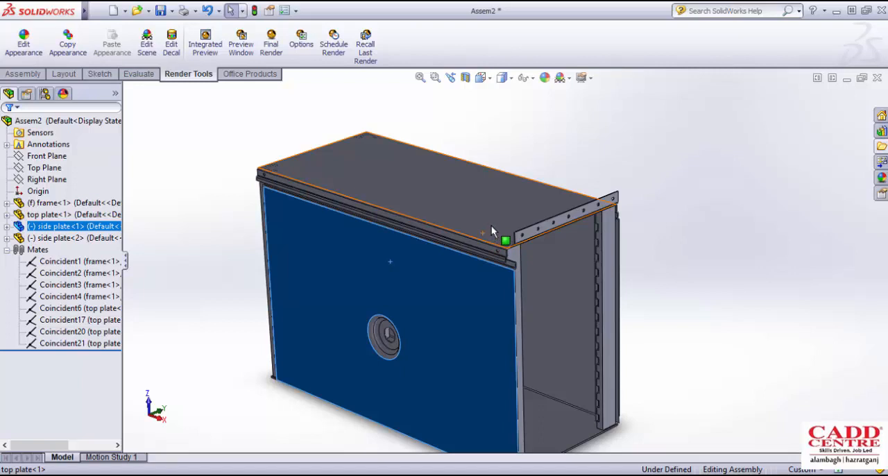
scroll(491, 226, "up", 5)
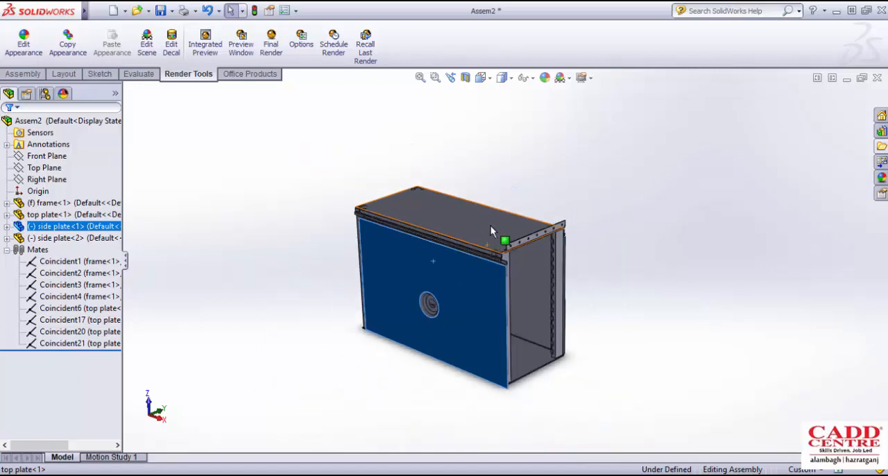